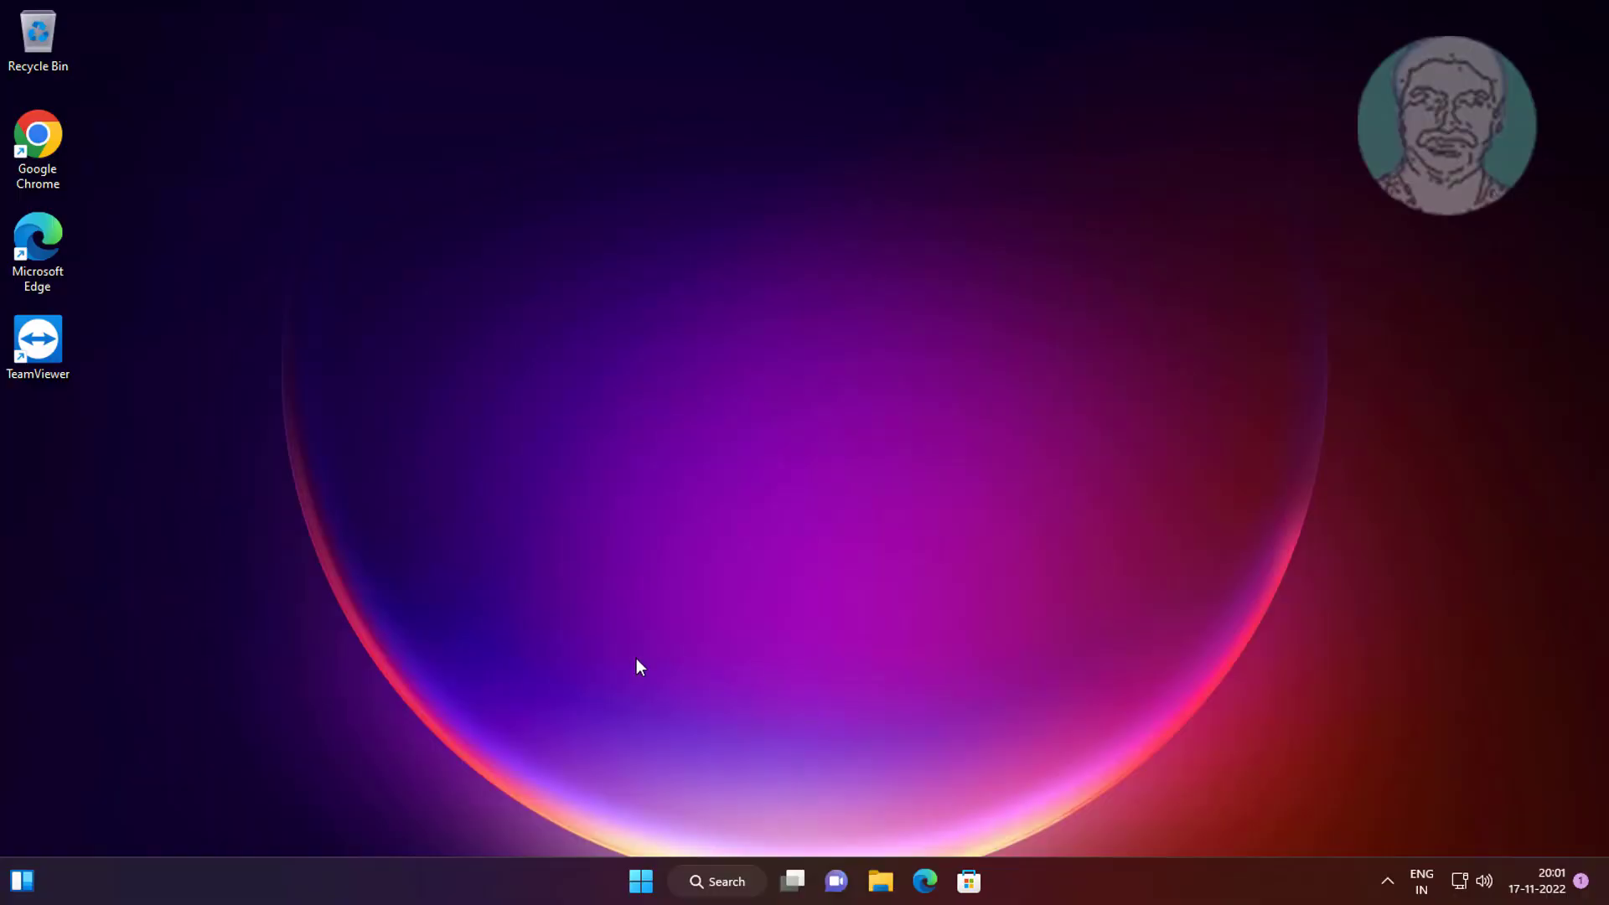
Step: Open Settings to System > Troubleshoot > Other troubleshooters, scrolled to Program Compatibility Troubleshooter
click(641, 882)
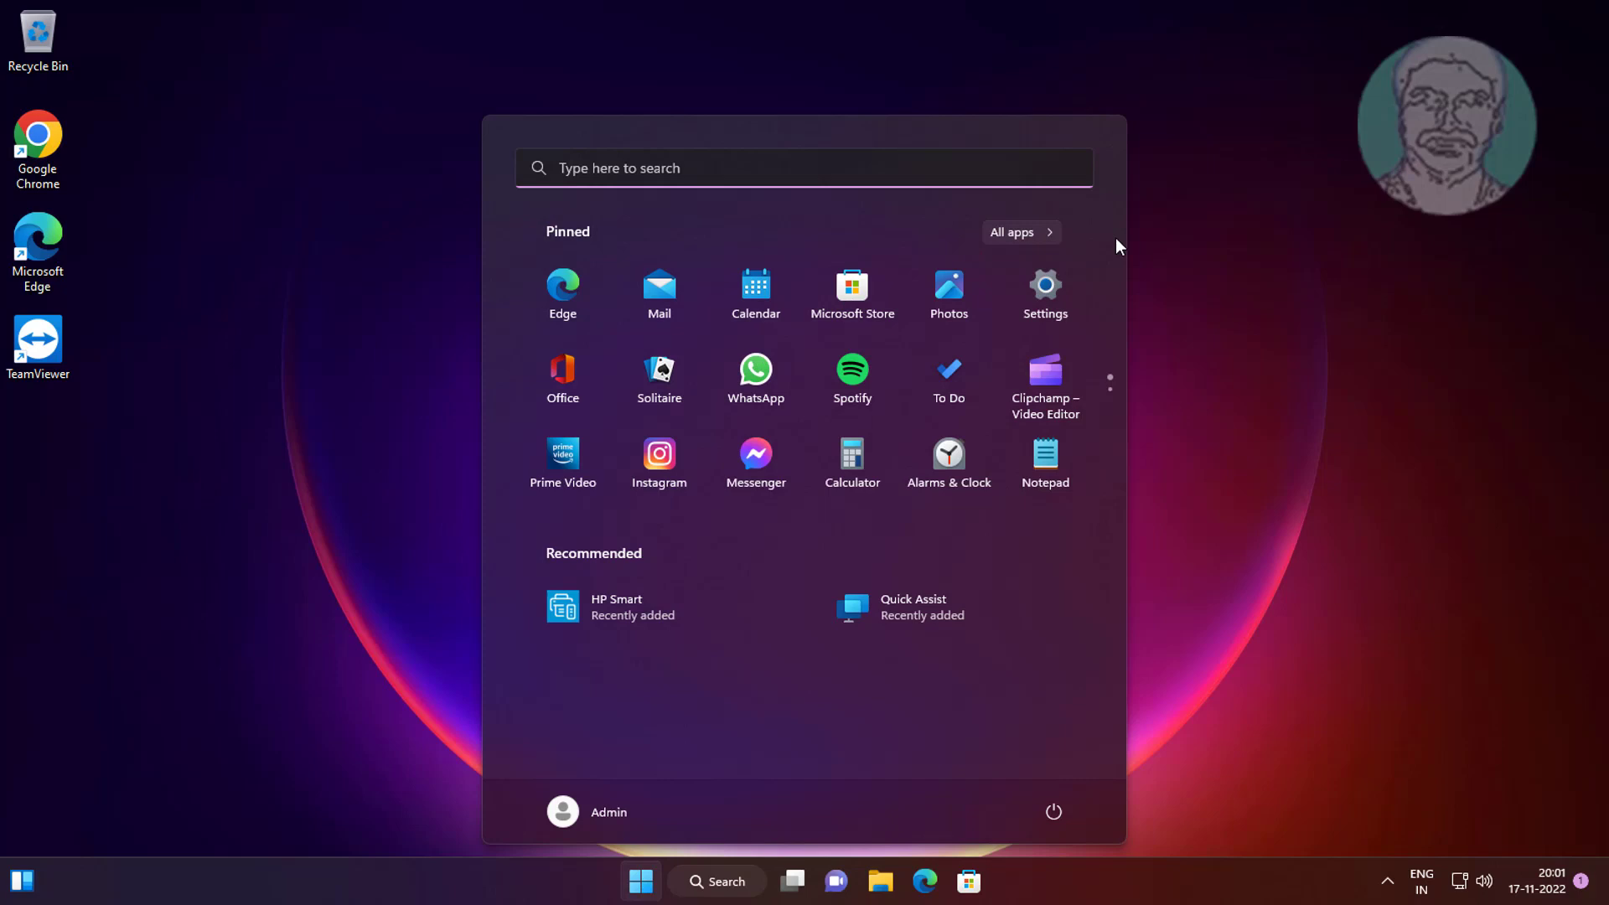
click(1046, 285)
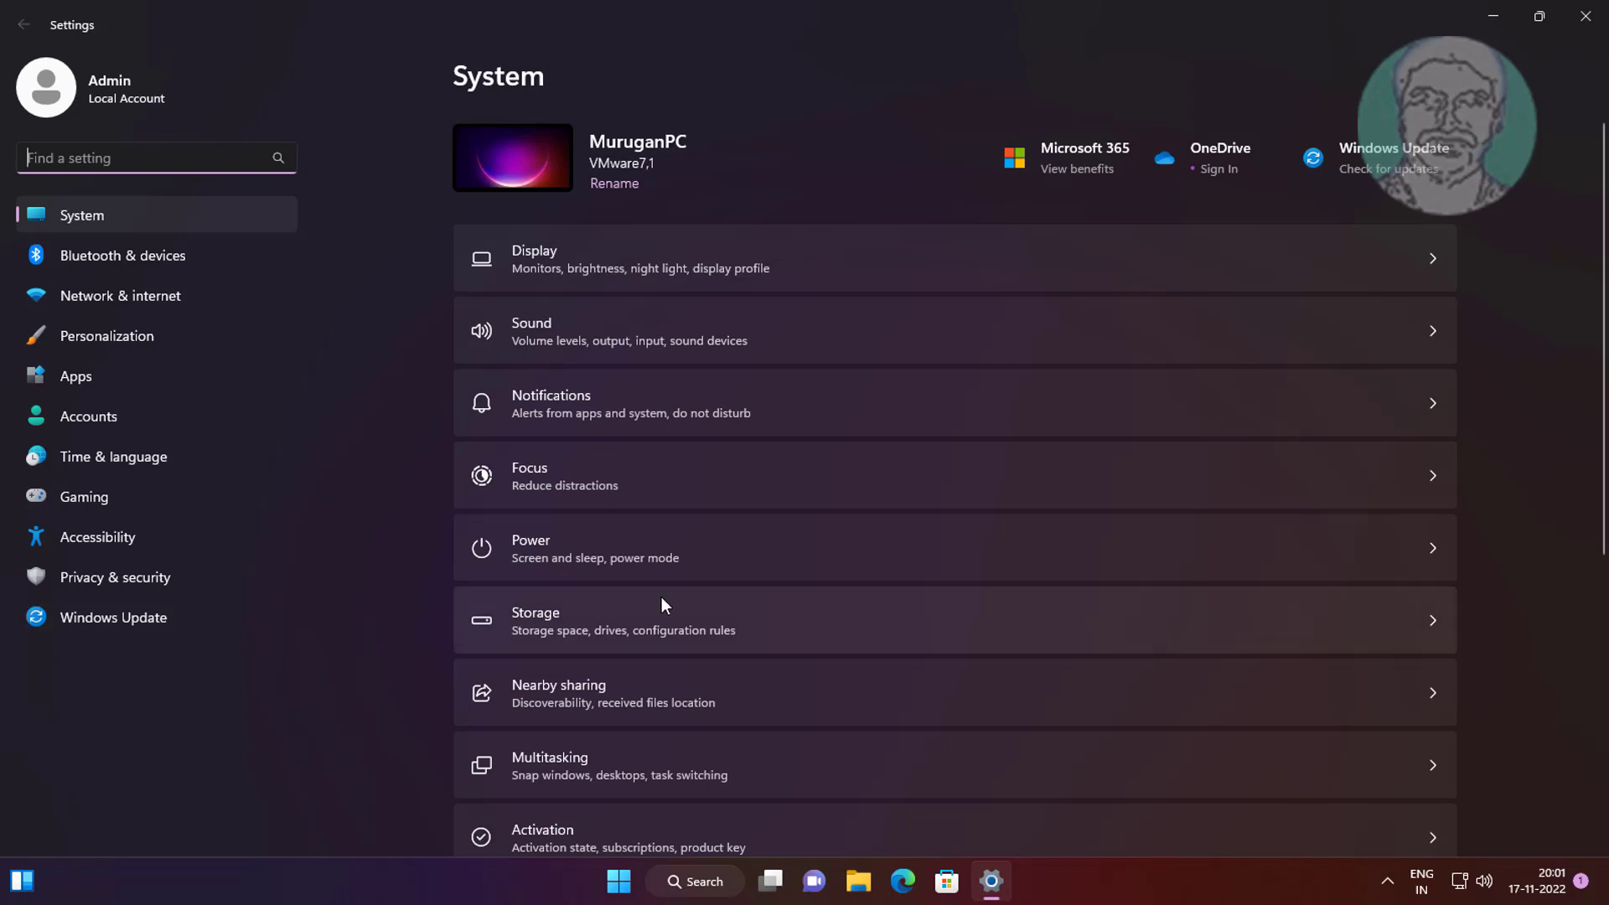
scroll(661, 597, down, 5)
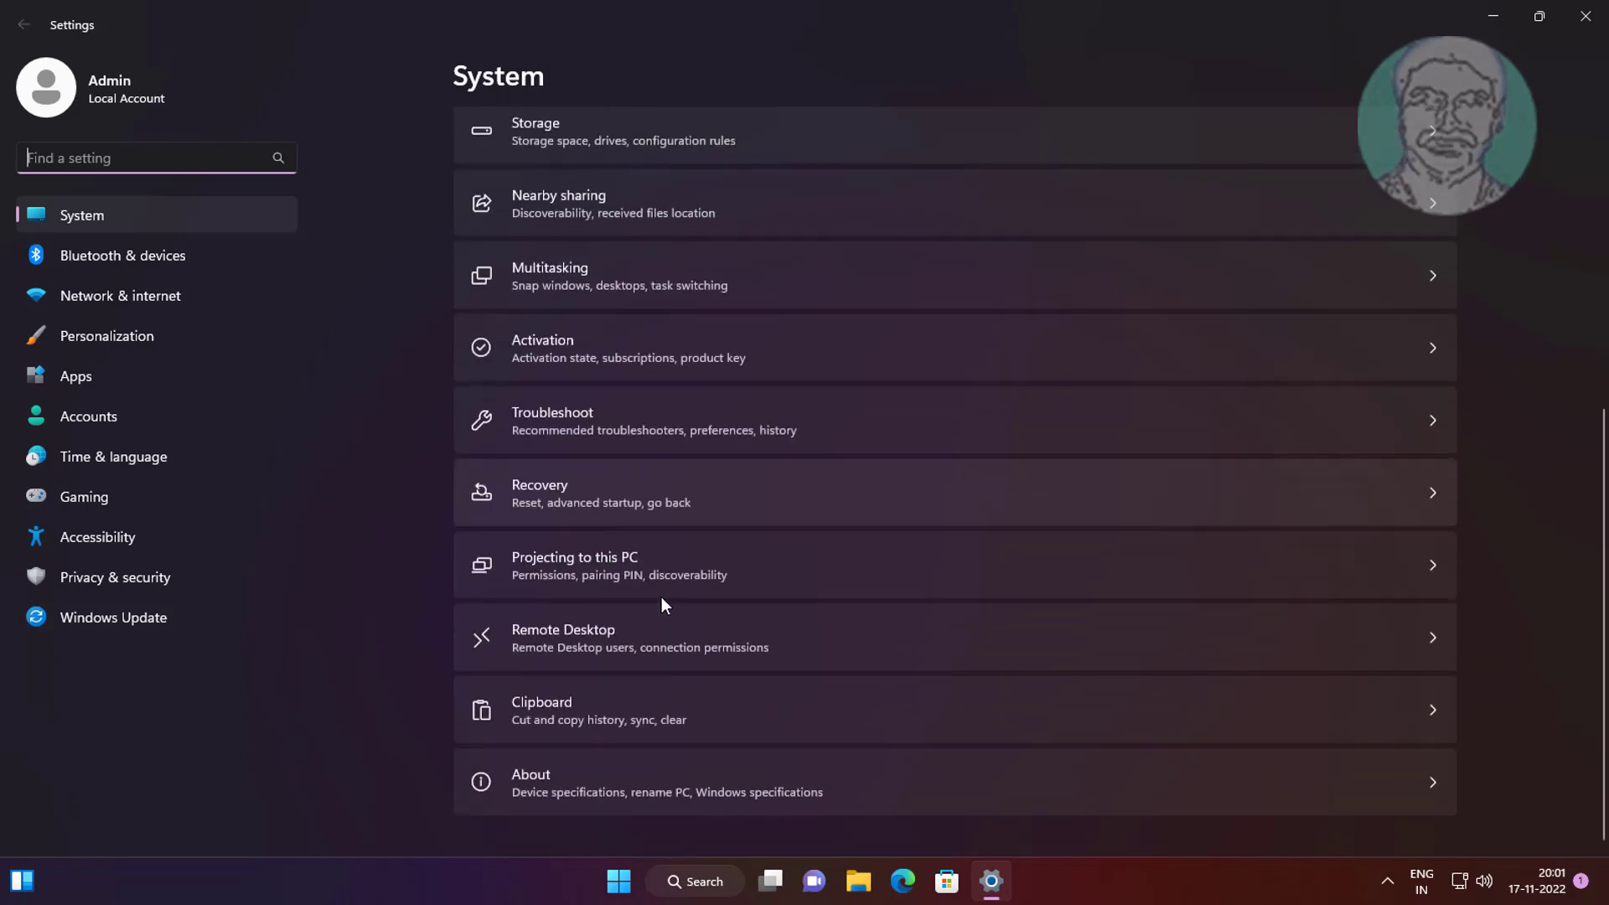
click(643, 432)
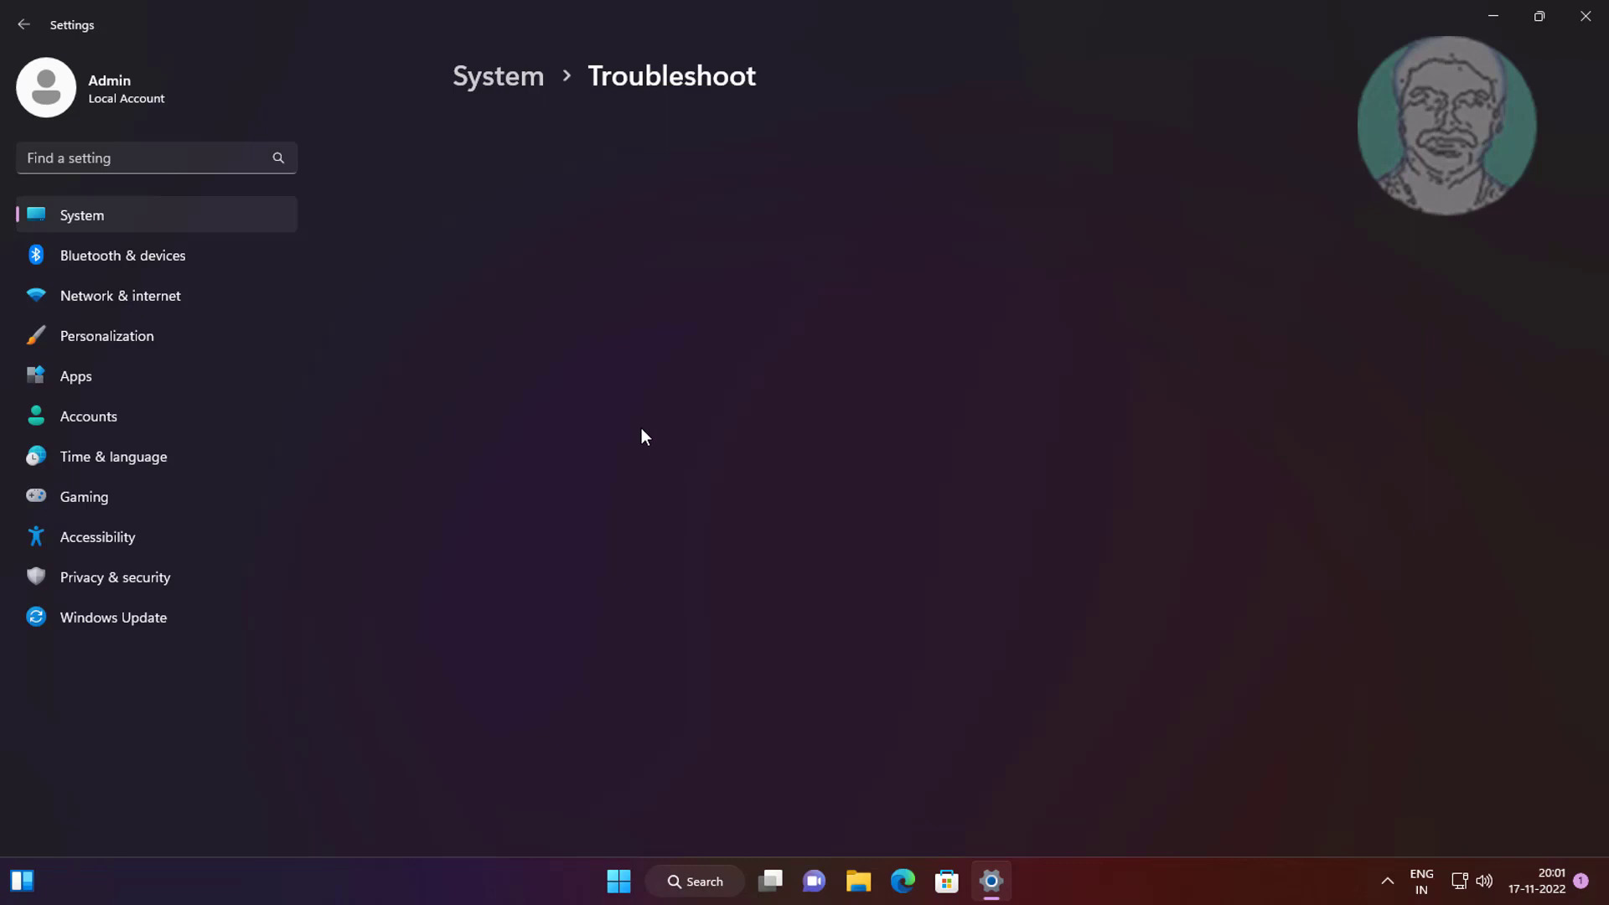
click(596, 314)
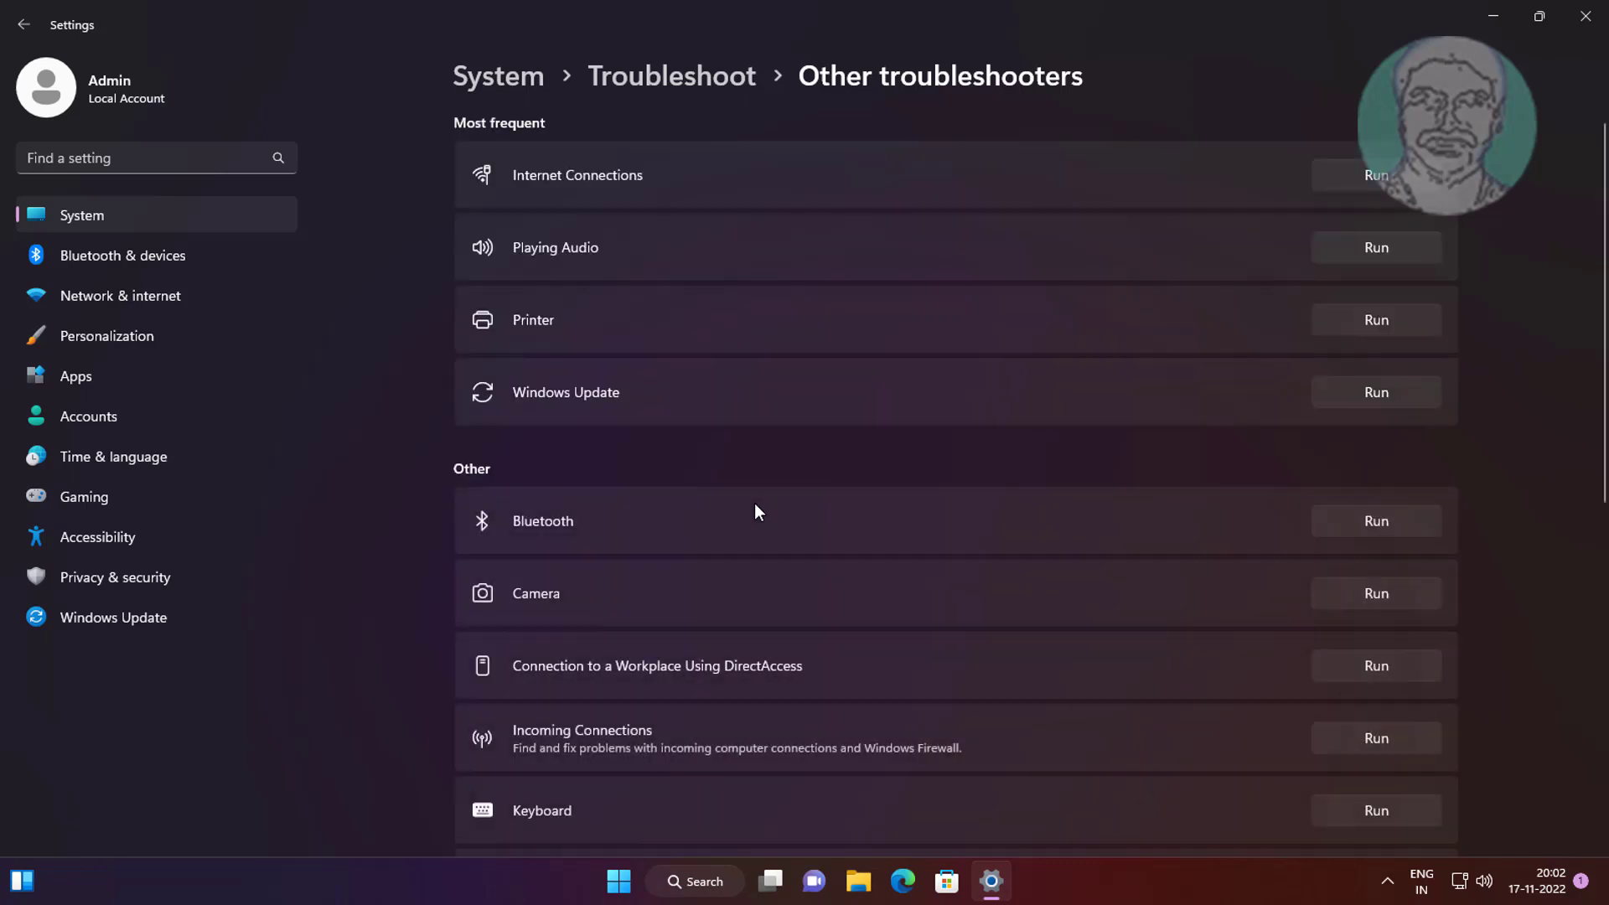
scroll(757, 511, down, 3)
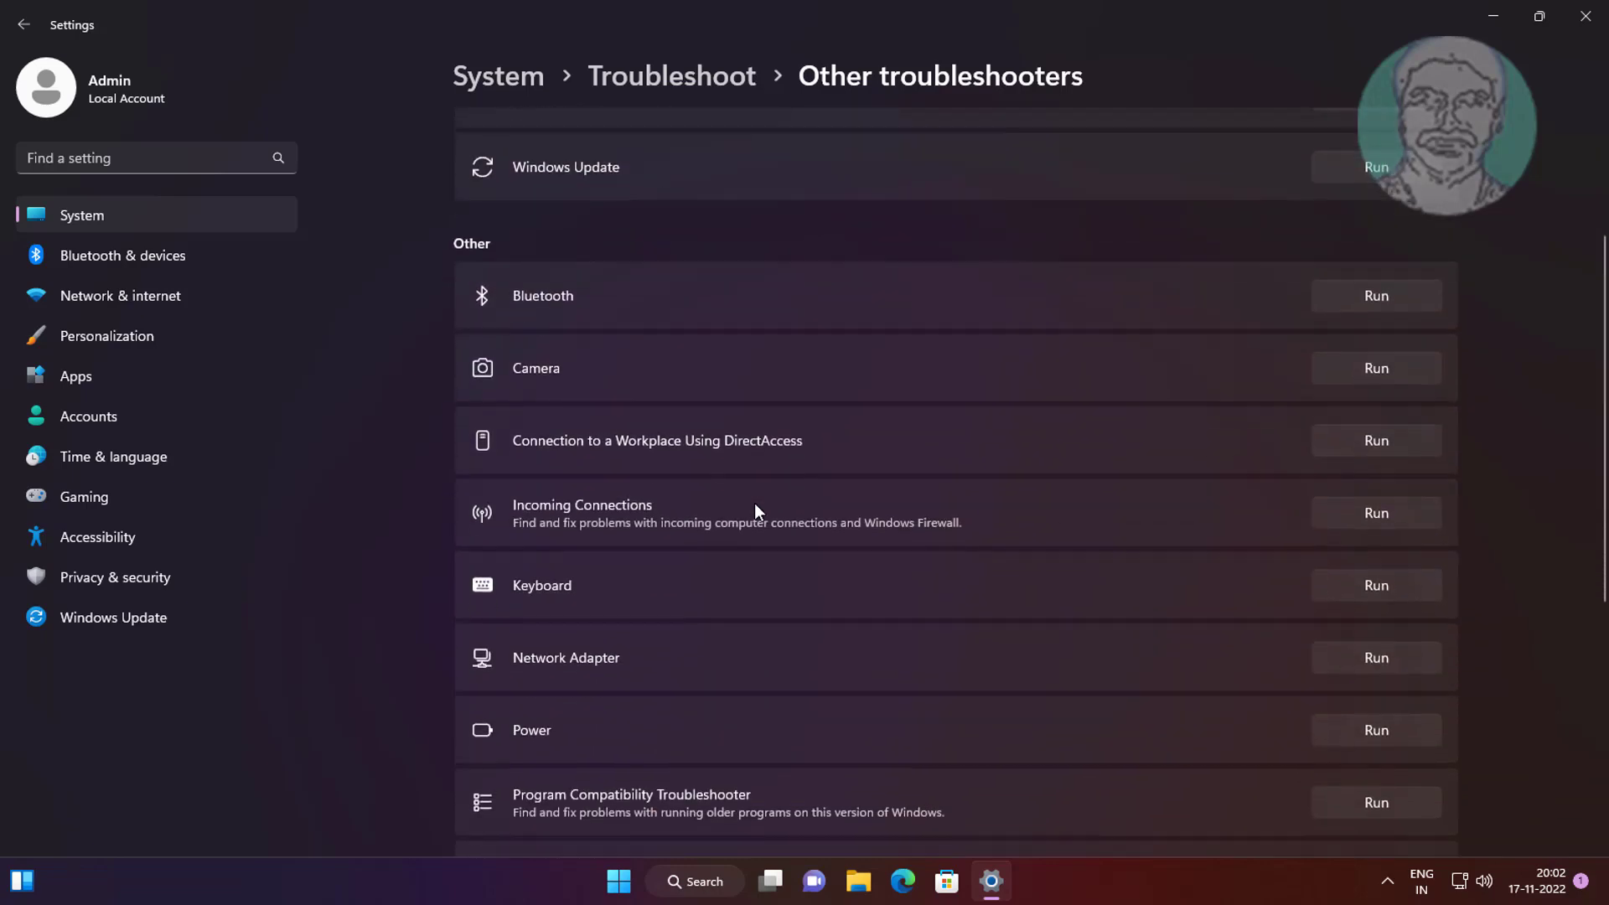
scroll(737, 569, down, 3)
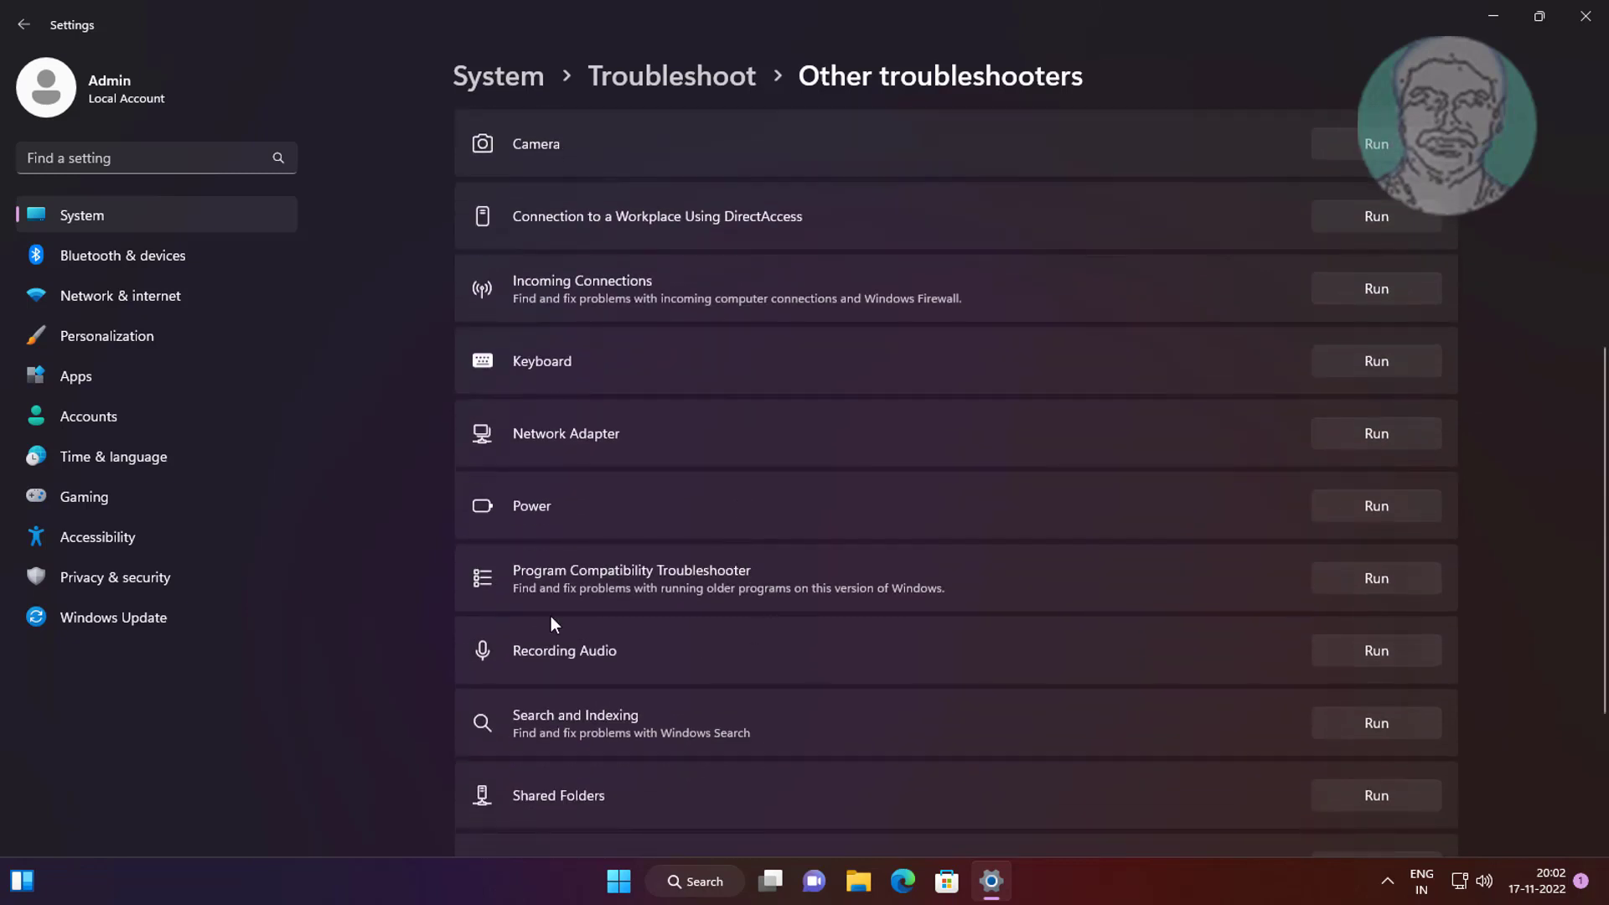
Step: Run the Program Compatibility Troubleshooter on OneDrive and save the recommended Windows 8 settings
click(1378, 580)
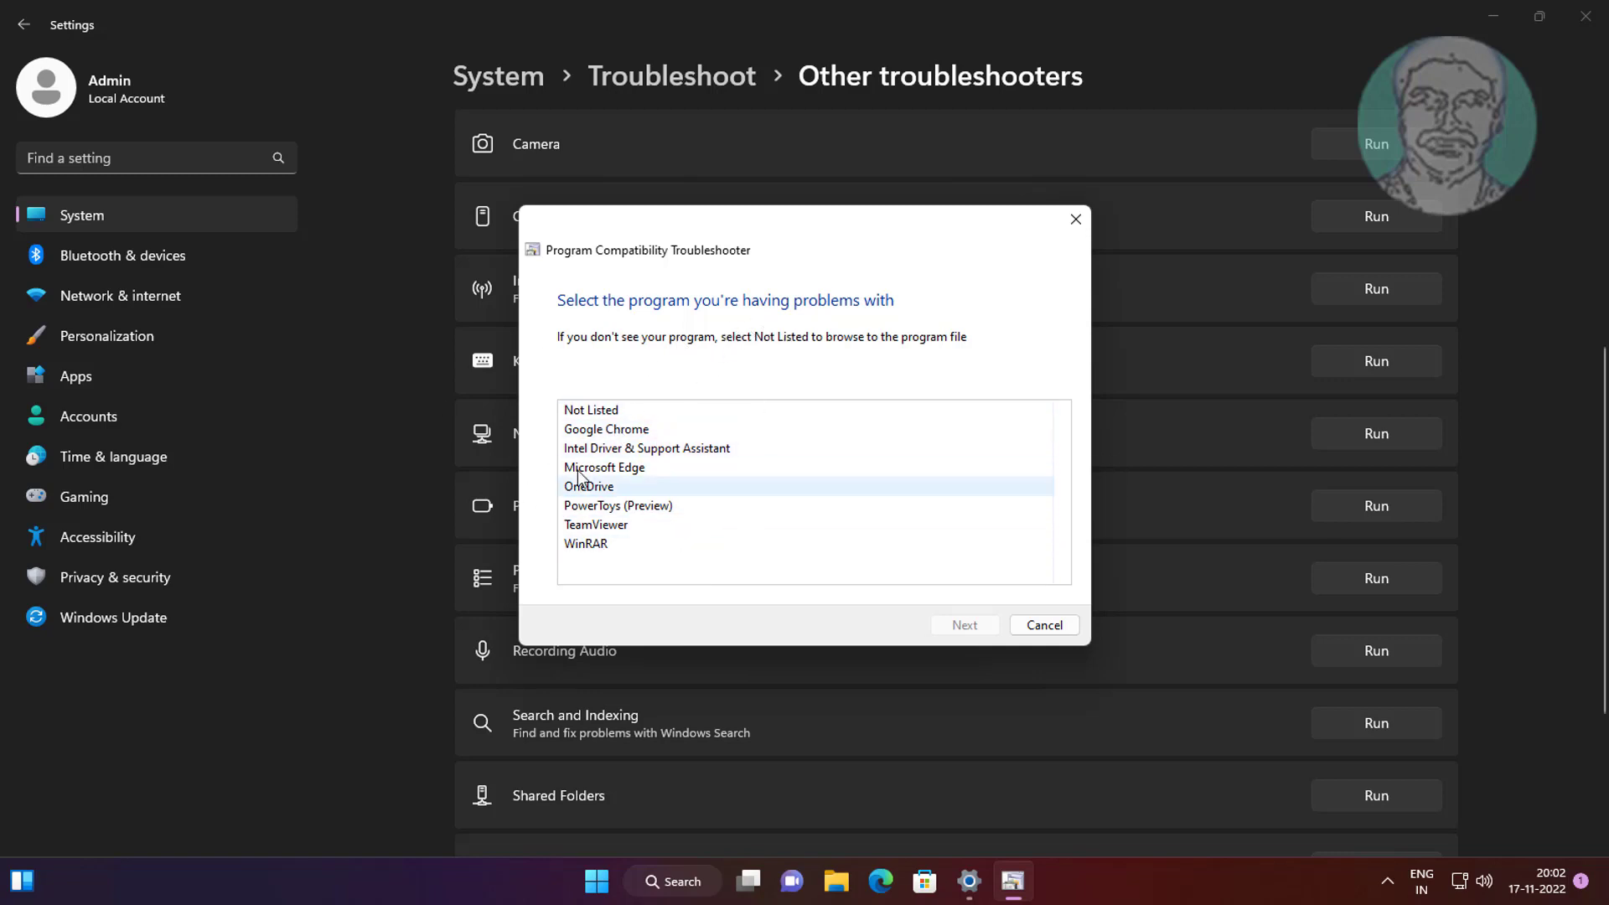
click(675, 484)
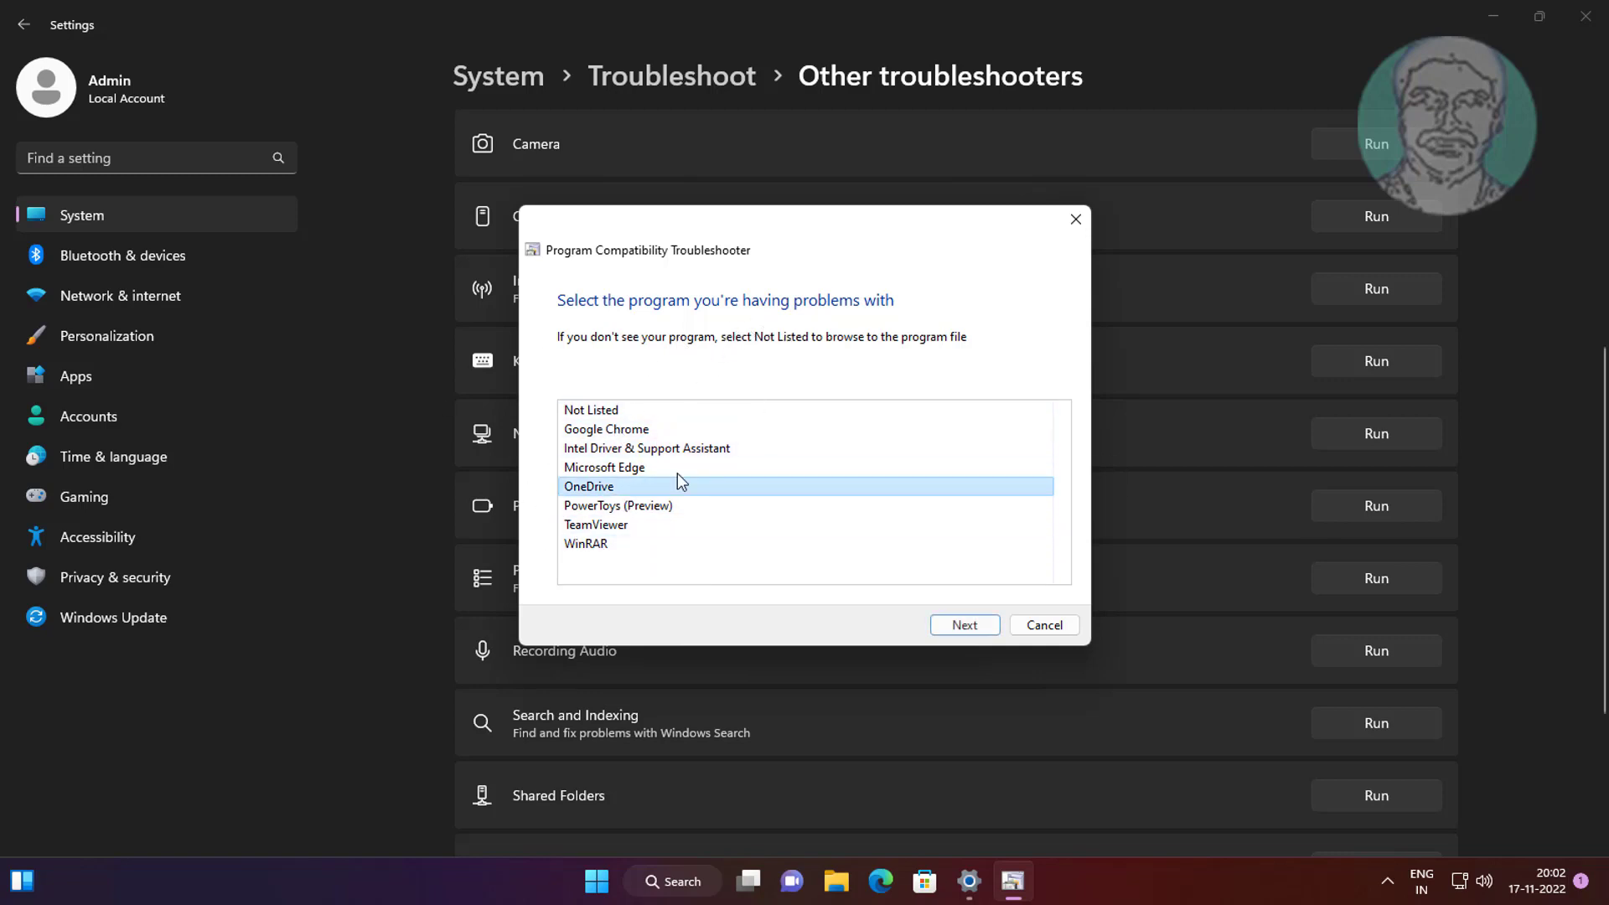
click(963, 622)
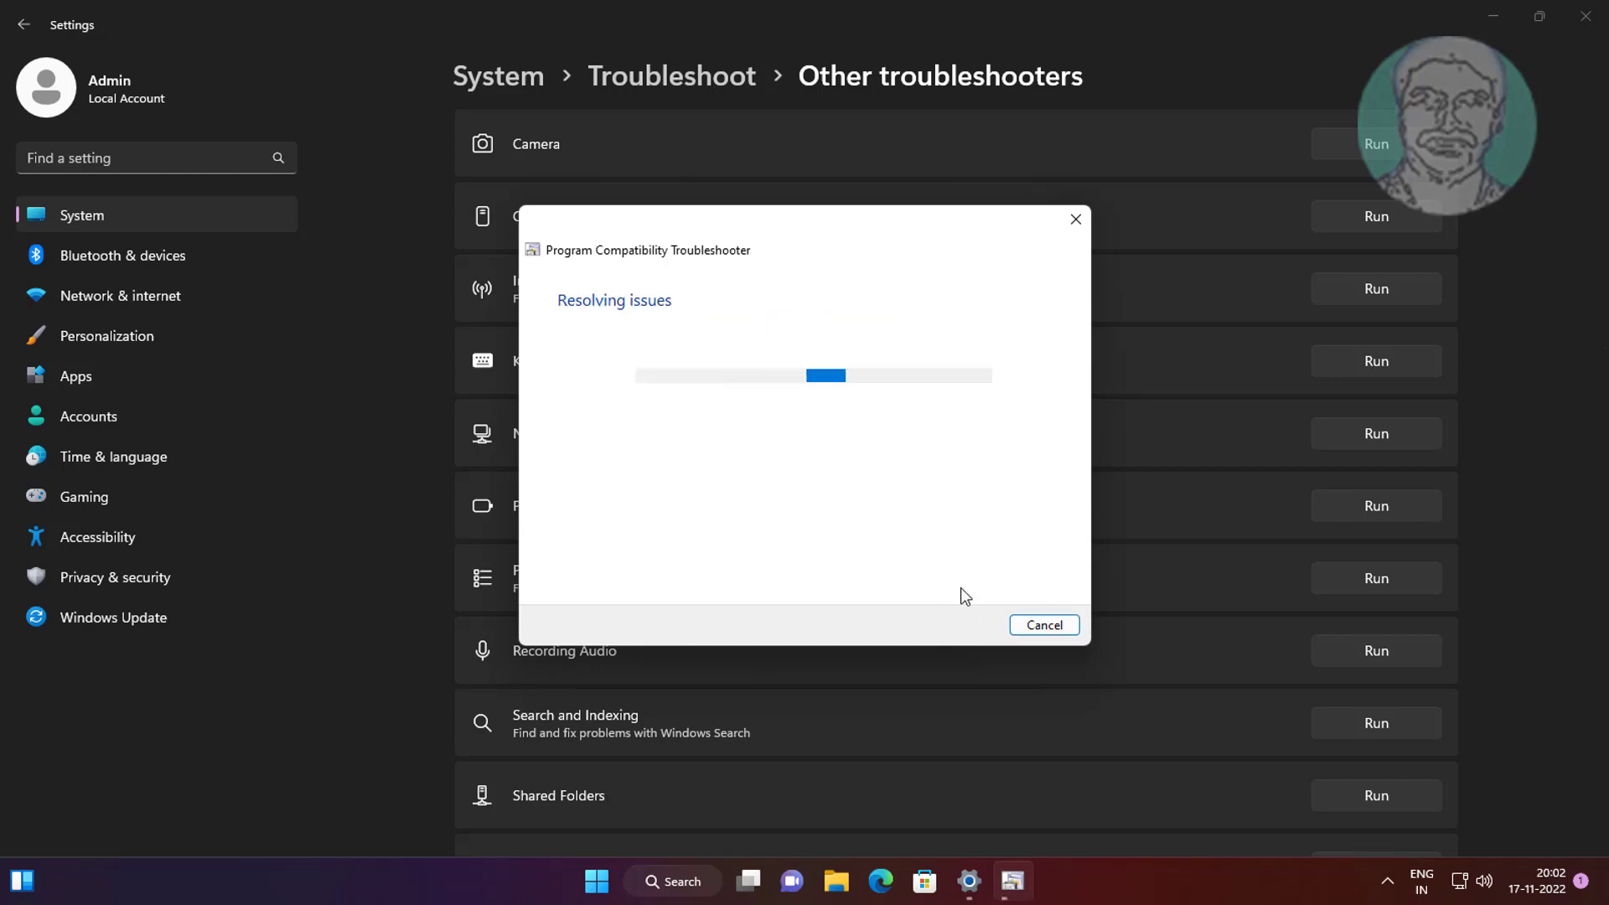
click(748, 439)
click(987, 626)
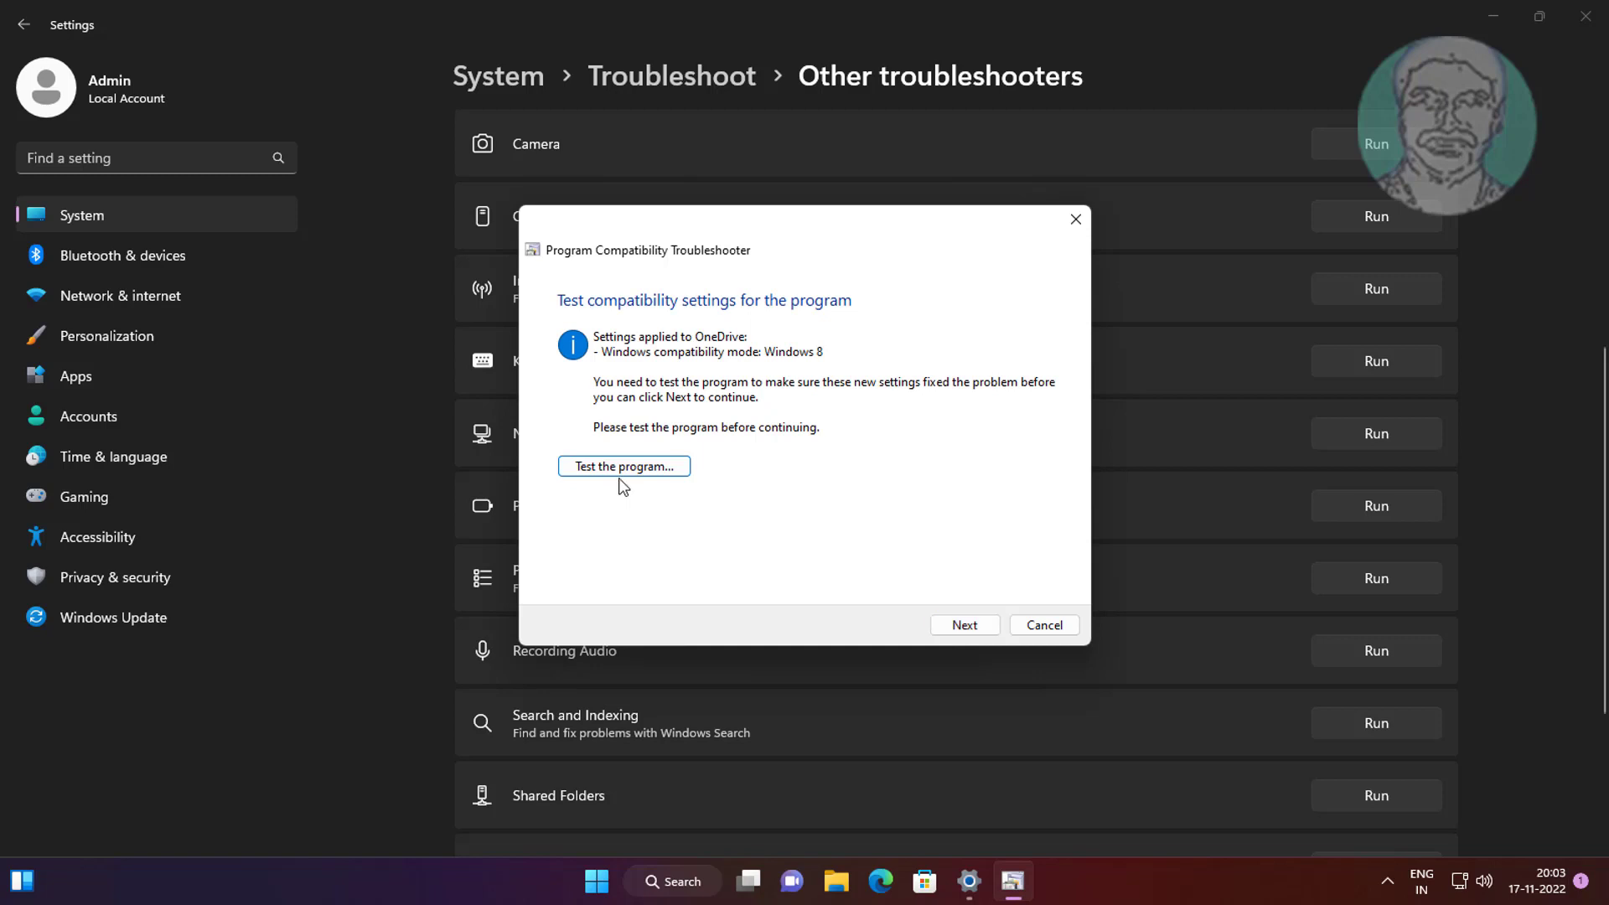
click(965, 626)
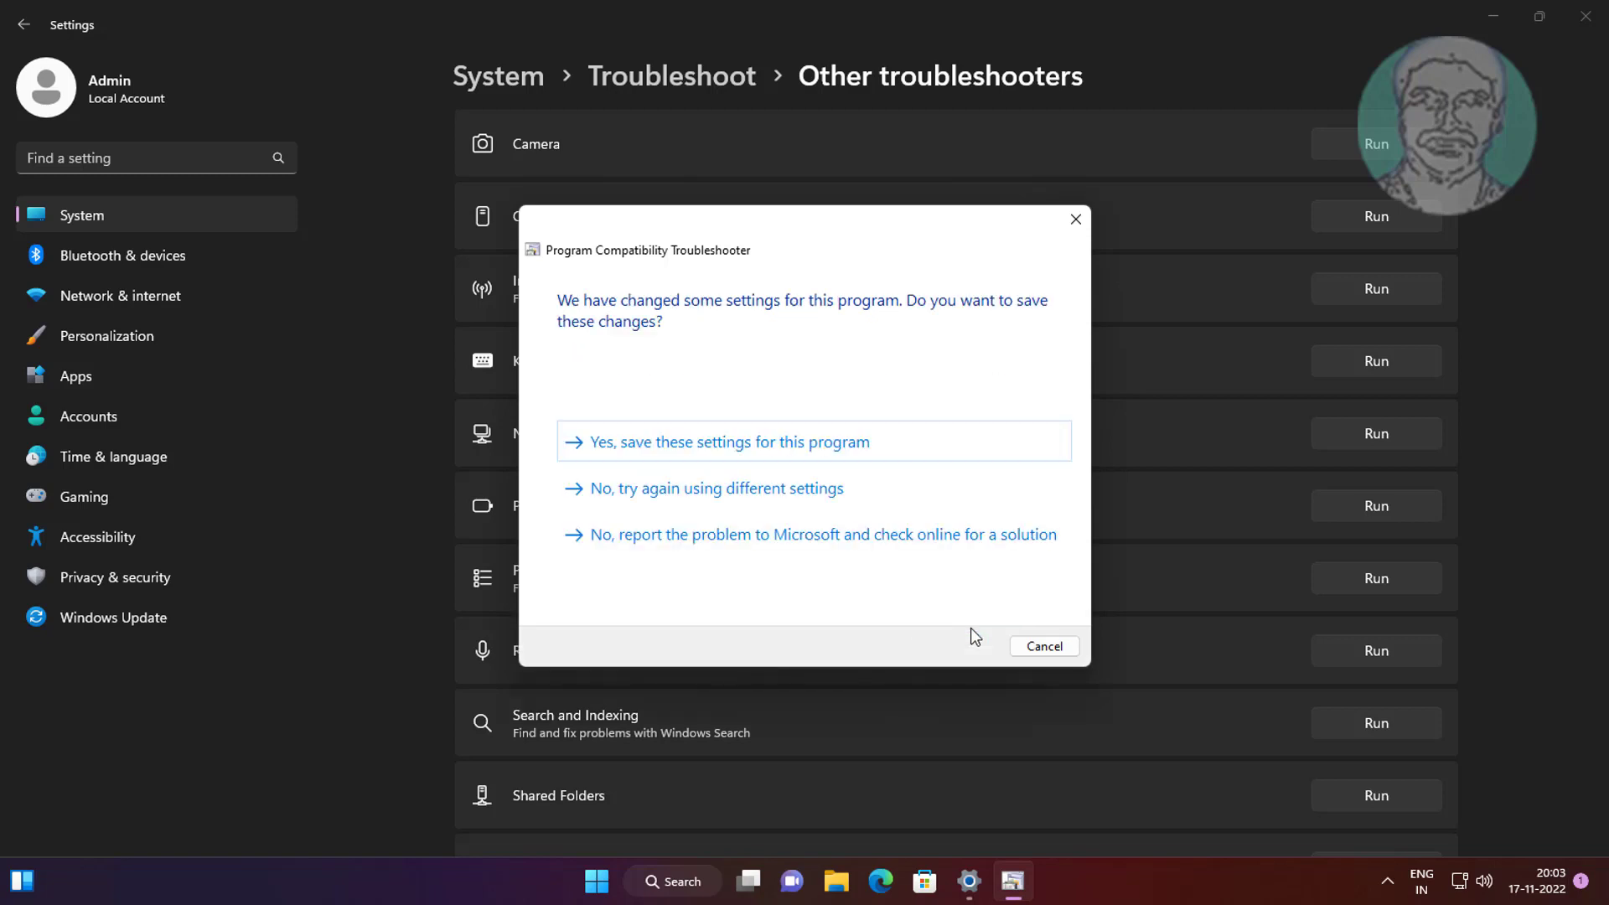
click(820, 450)
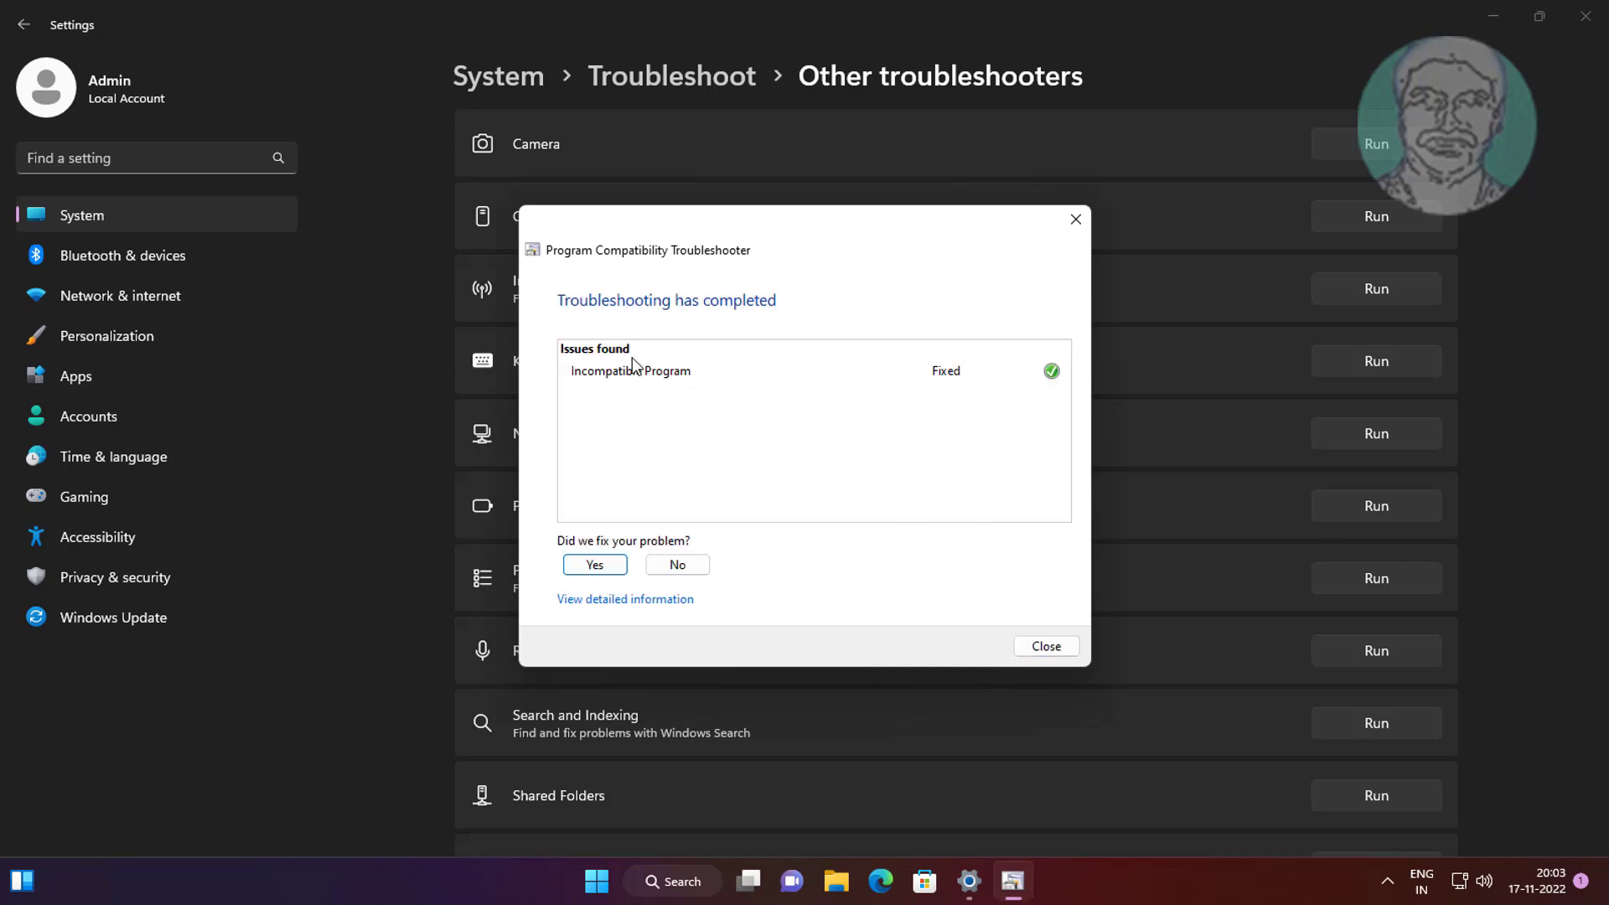
click(1047, 644)
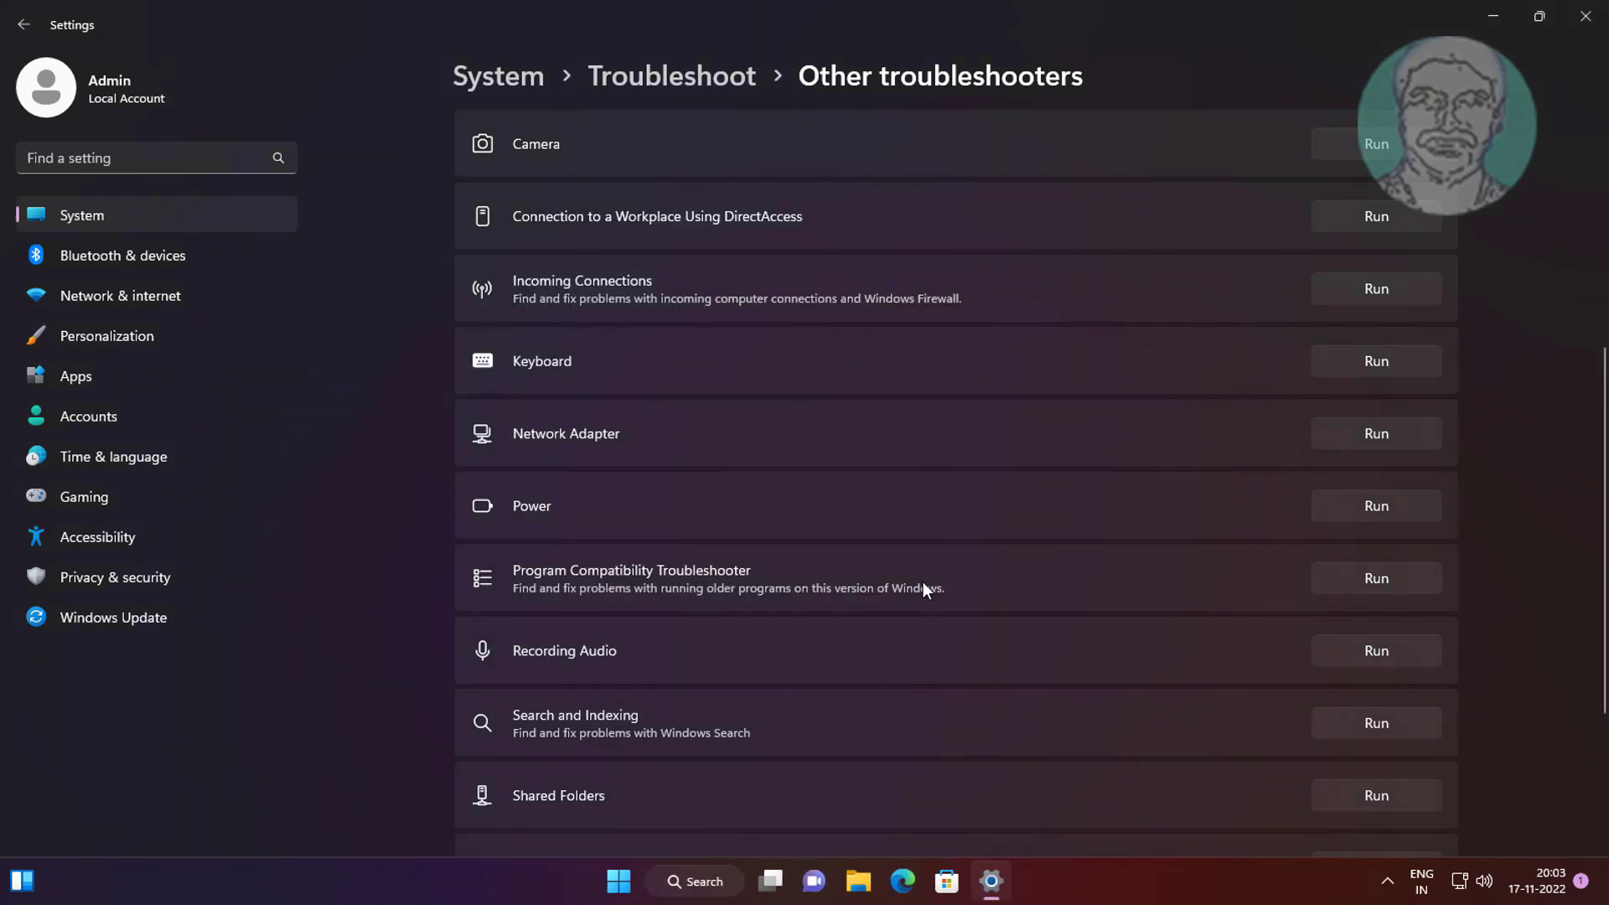
Step: Close Settings and launch Command Prompt as administrator via a 'cmd' search
click(1584, 16)
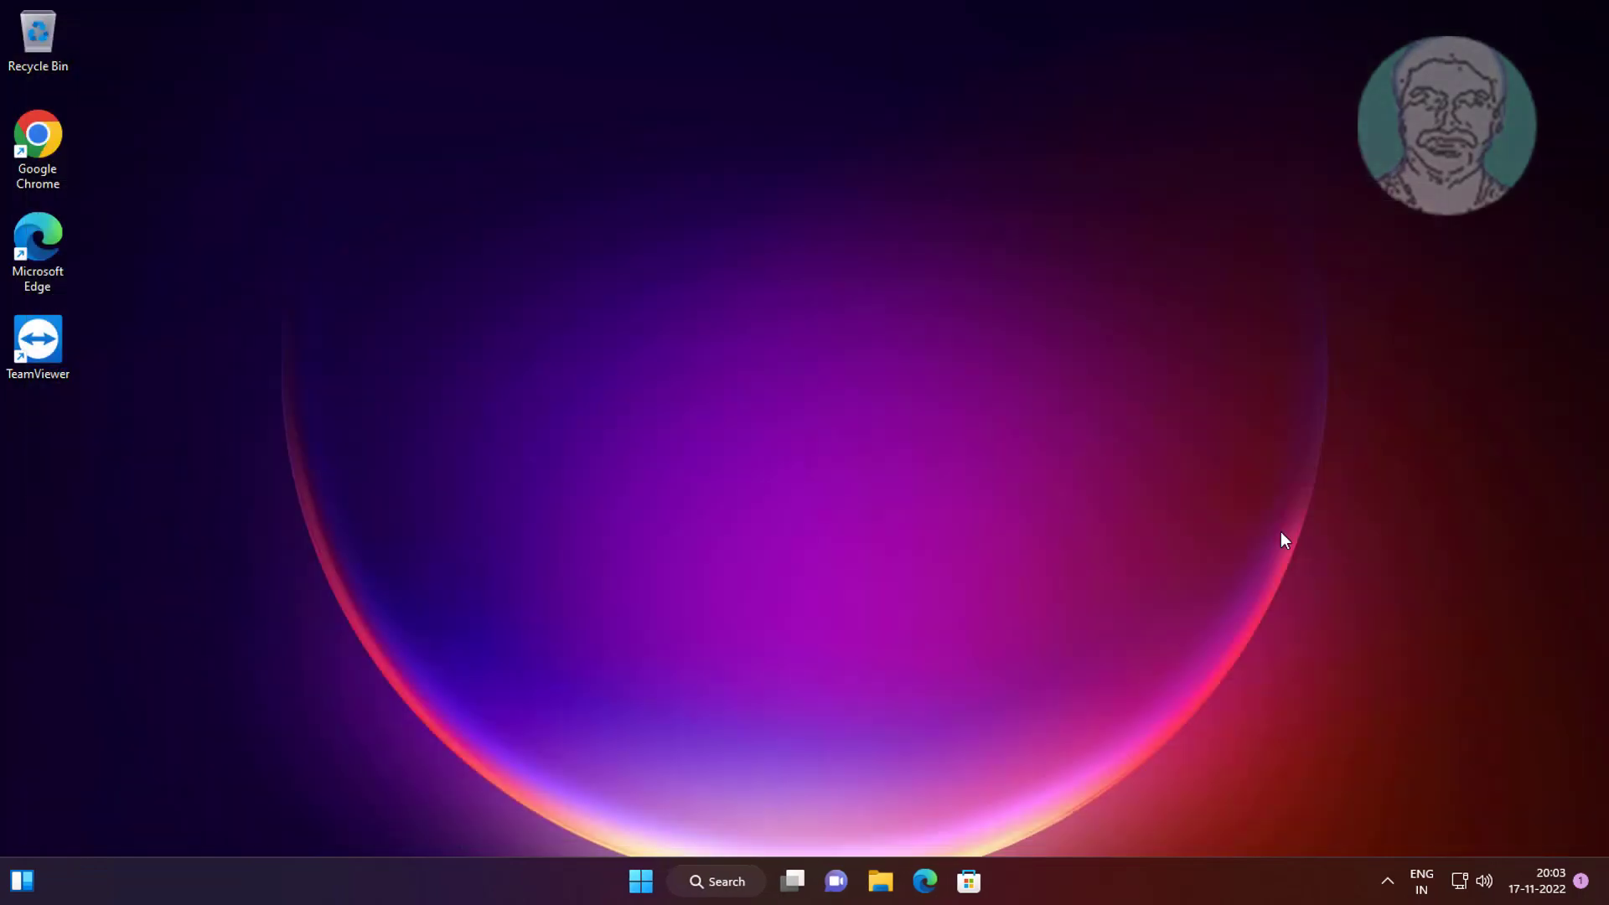
click(722, 881)
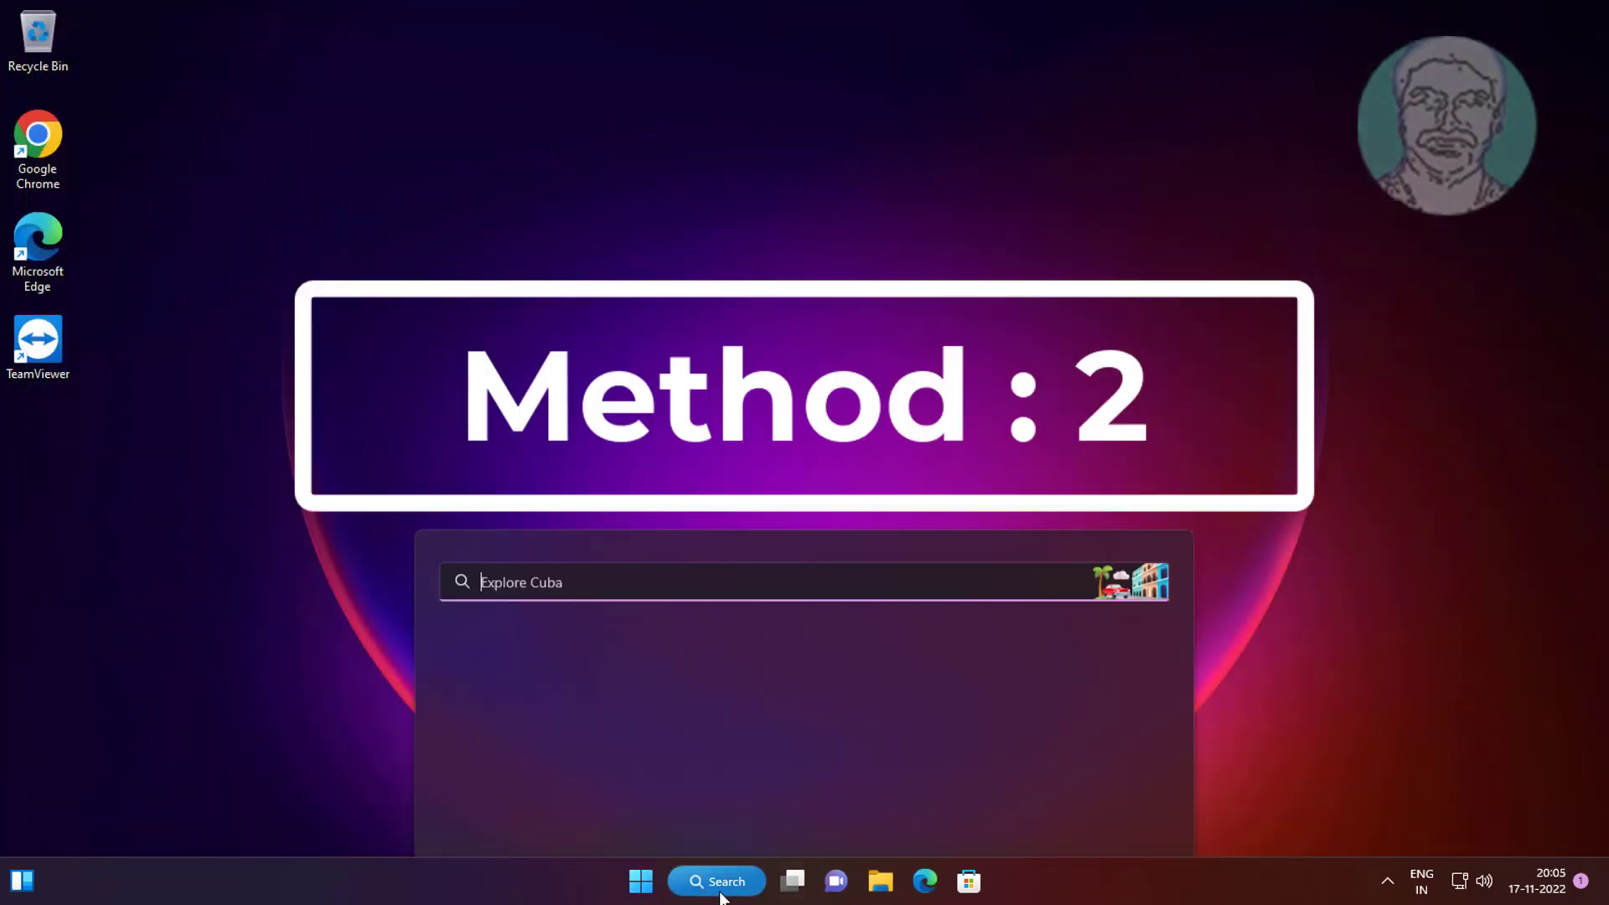
text(c)
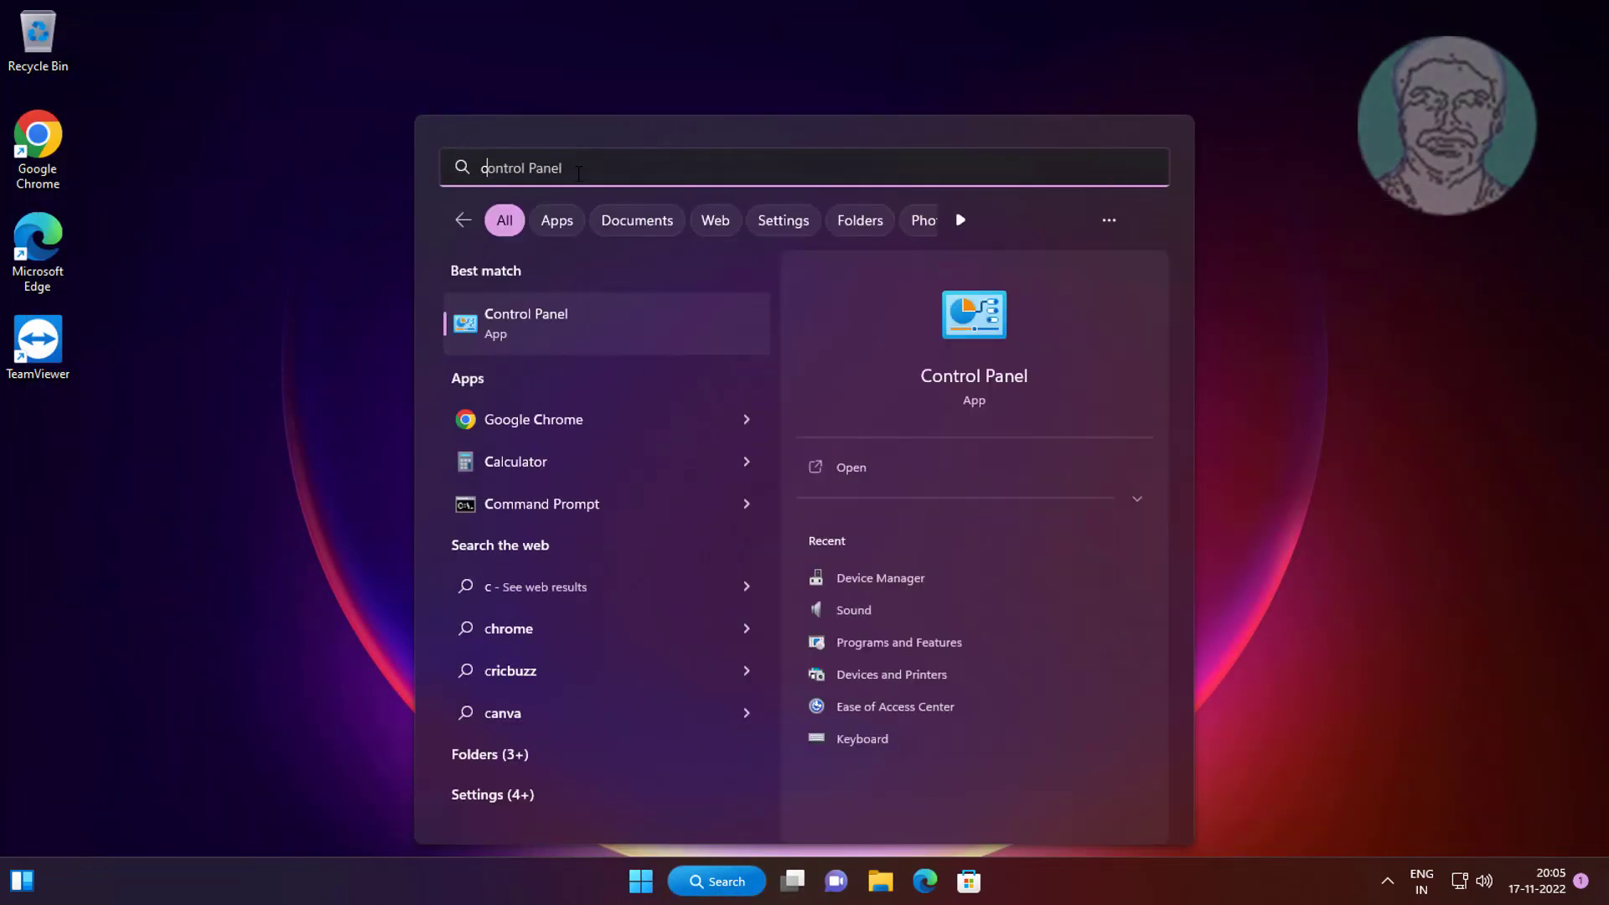
text(md)
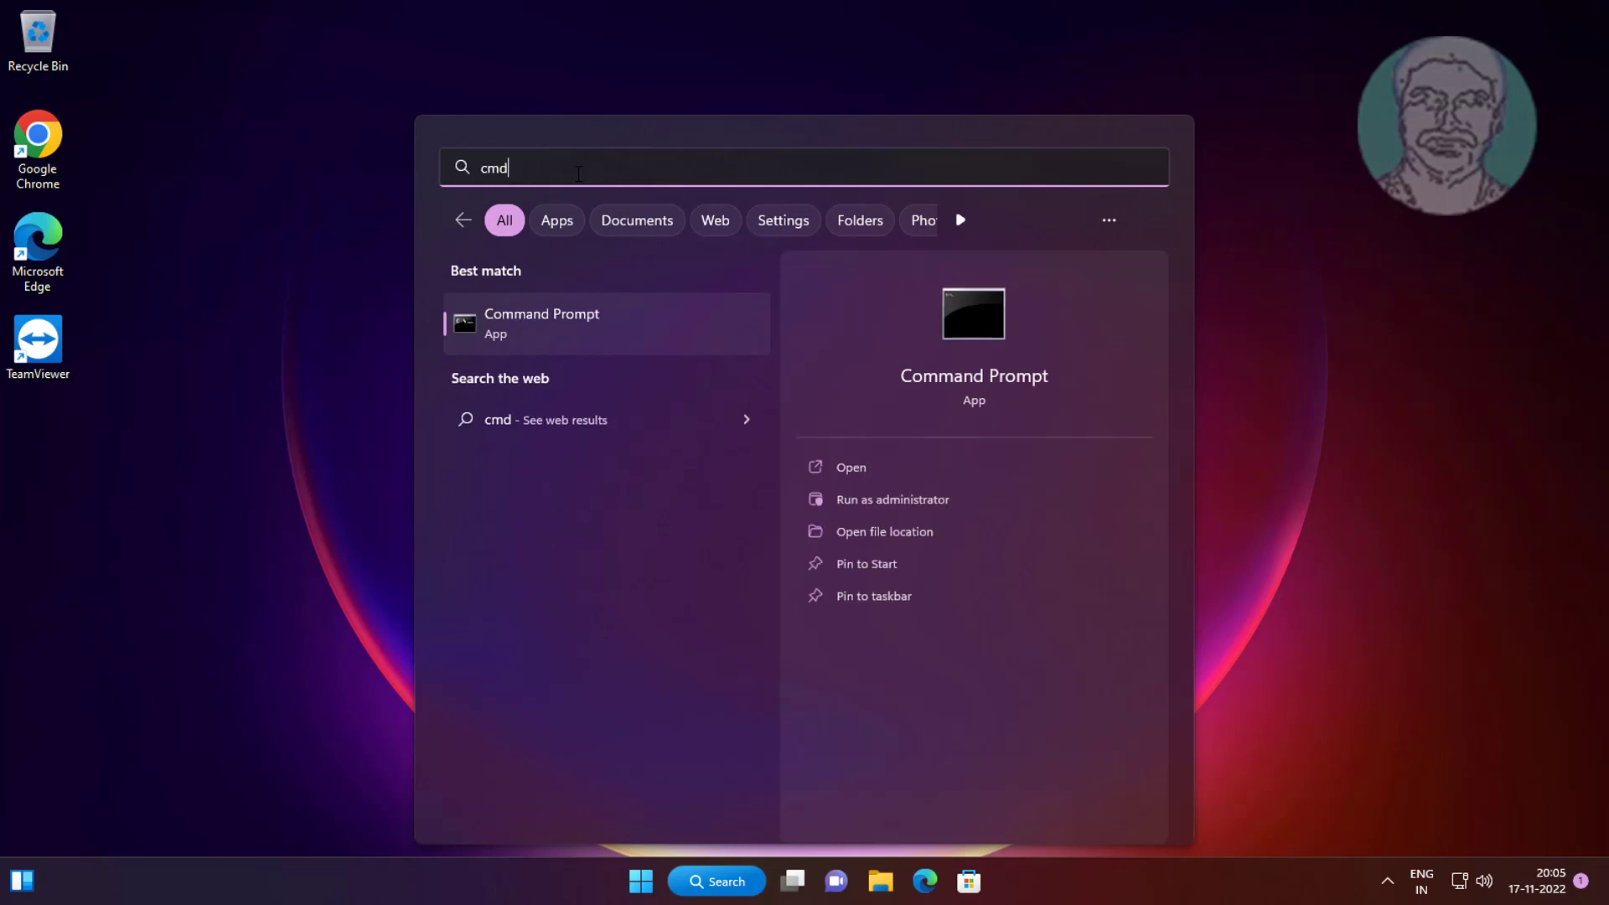
right_click(532, 317)
click(571, 334)
Step: Approve elevation and run msdt.exe -id devicediagnostic in the admin Command Prompt
click(677, 602)
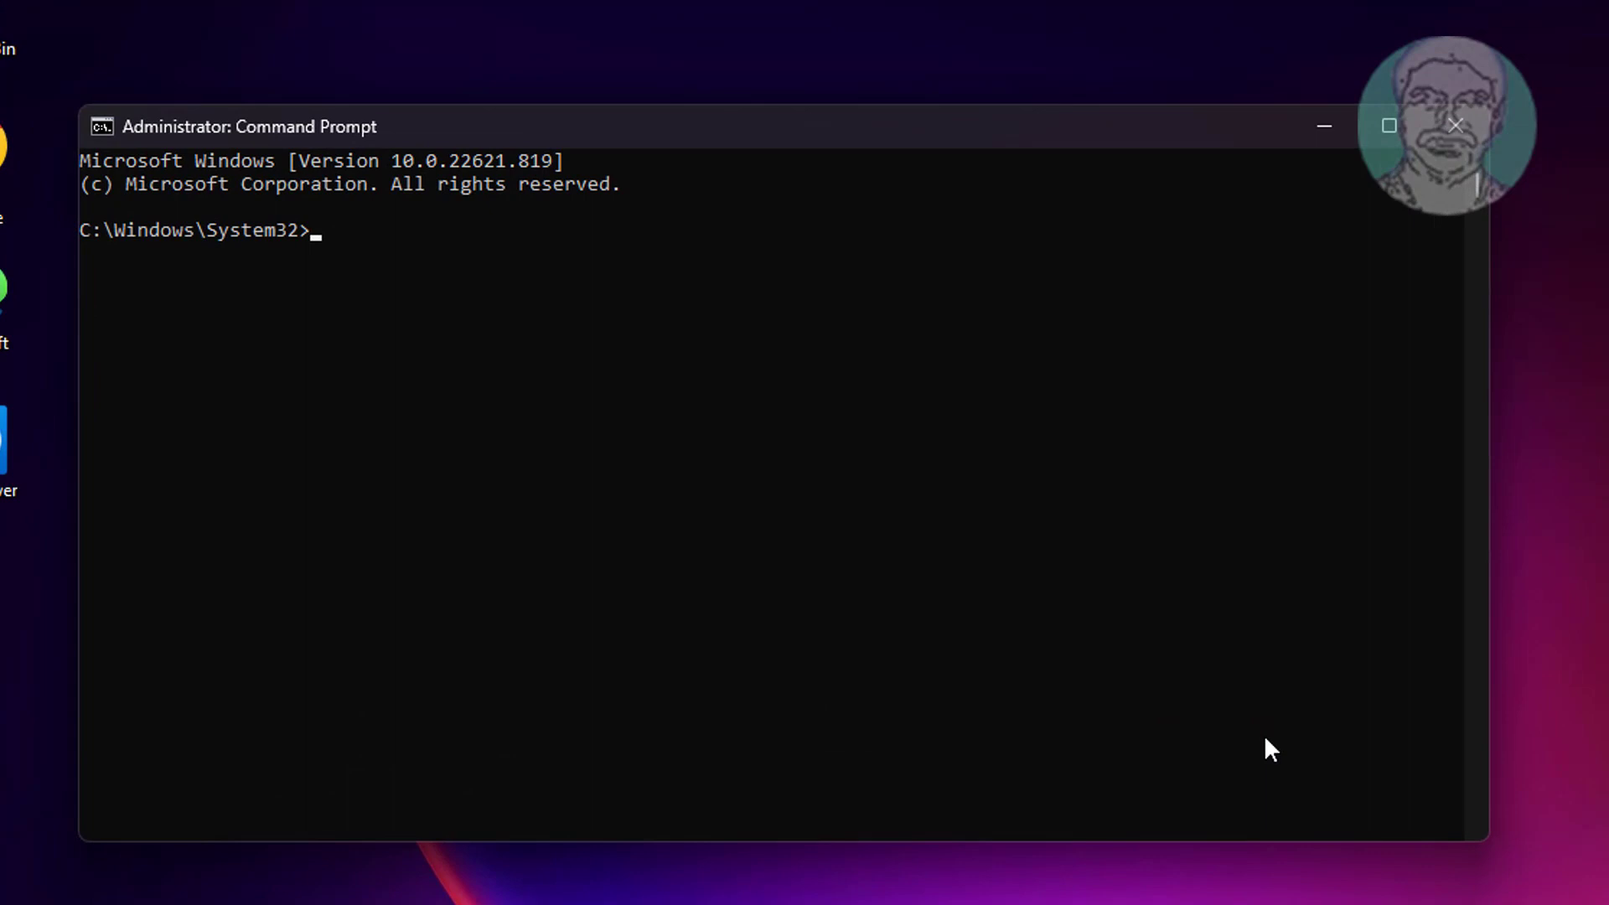
text(msdt)
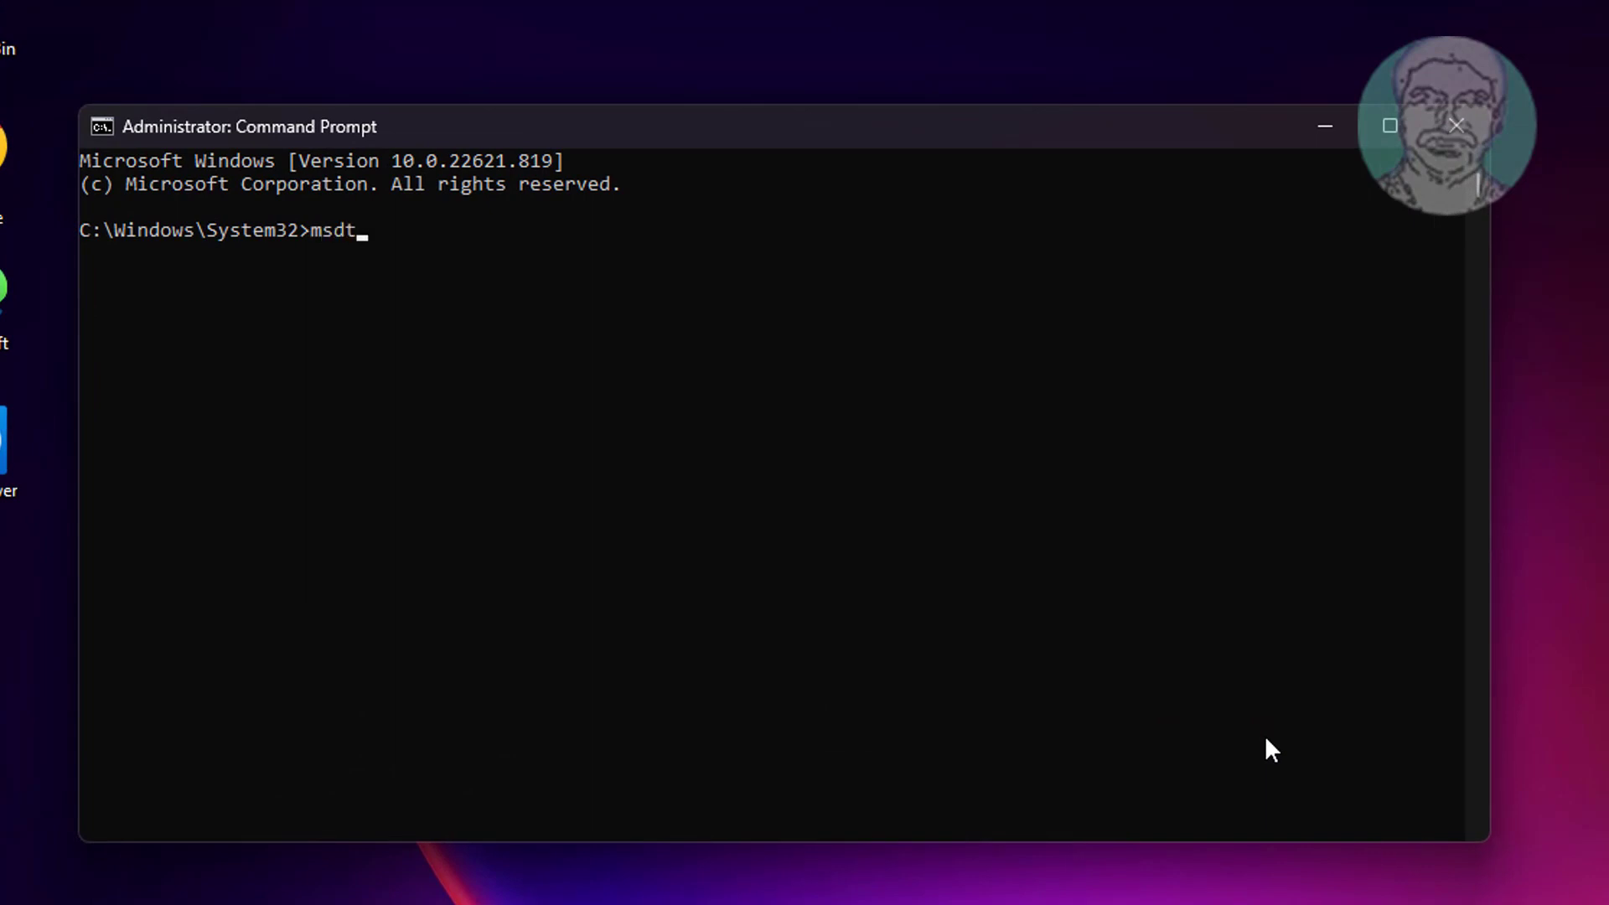
text(.exe -id device)
text( deviced)
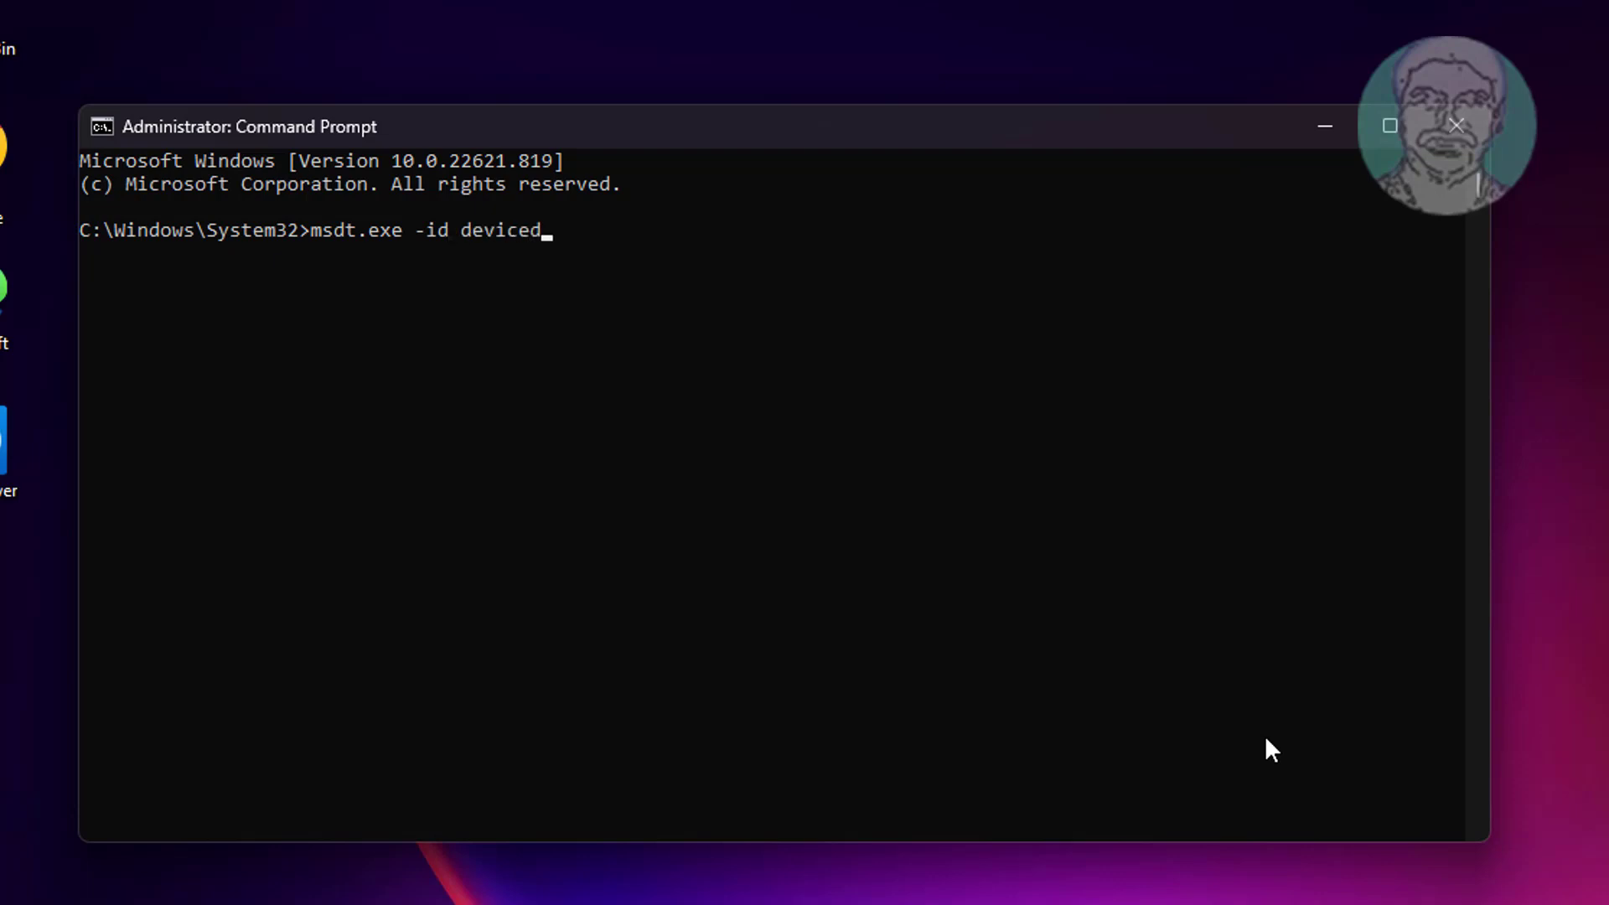
text(iagnost)
text(ic)
key(Return)
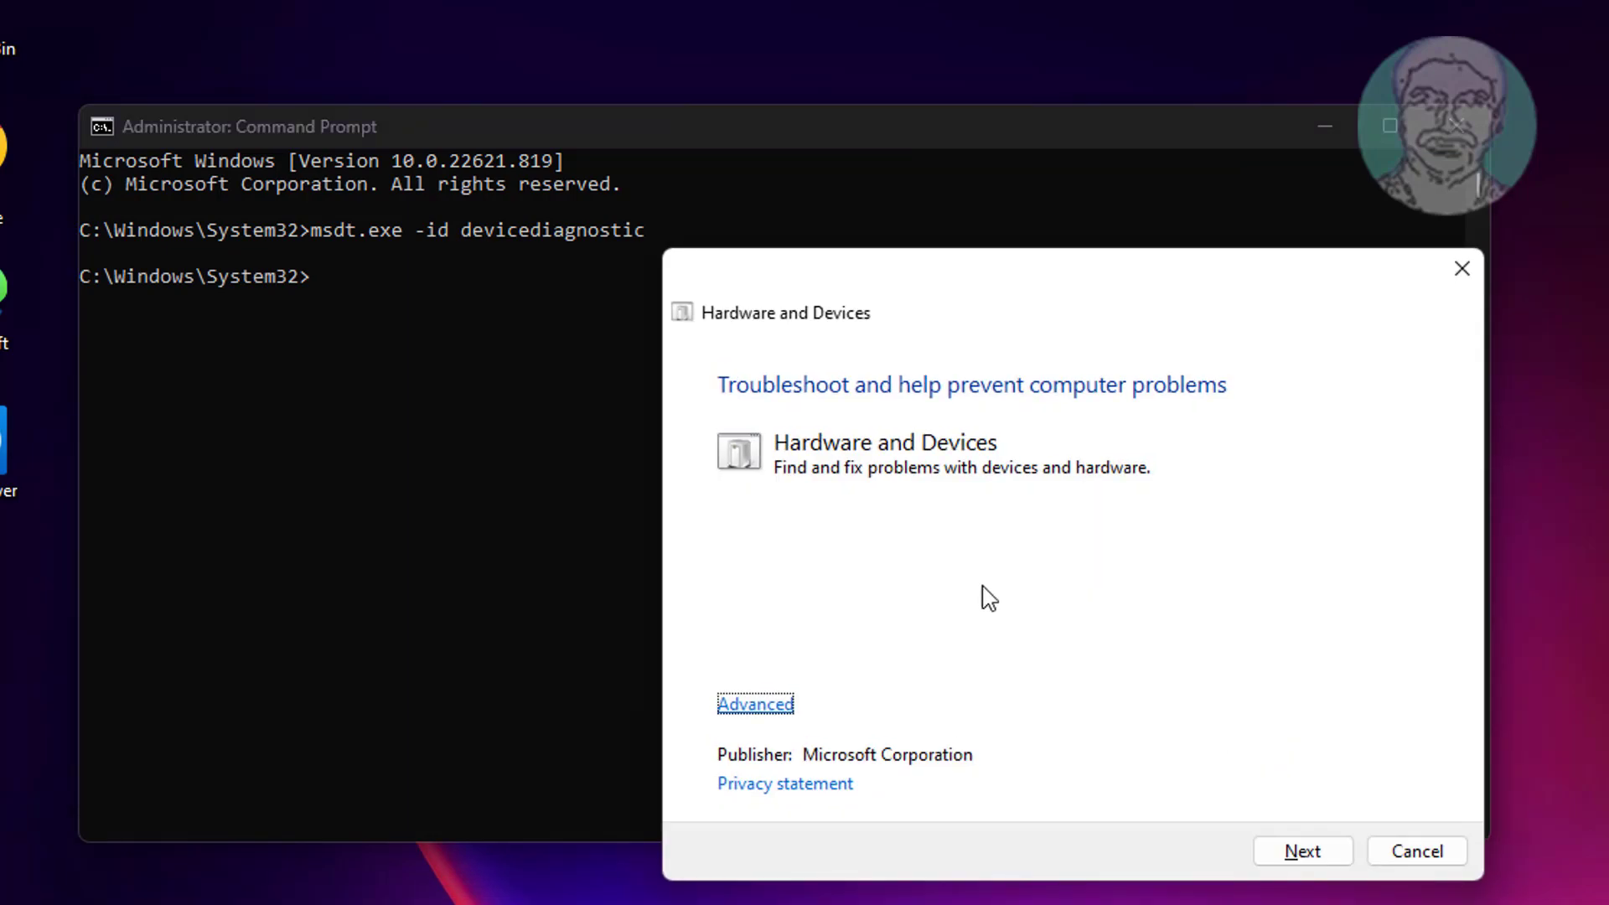
Step: Let the Hardware and Devices troubleshooter enable automatic driver installs, then exit Command Prompt
click(1299, 853)
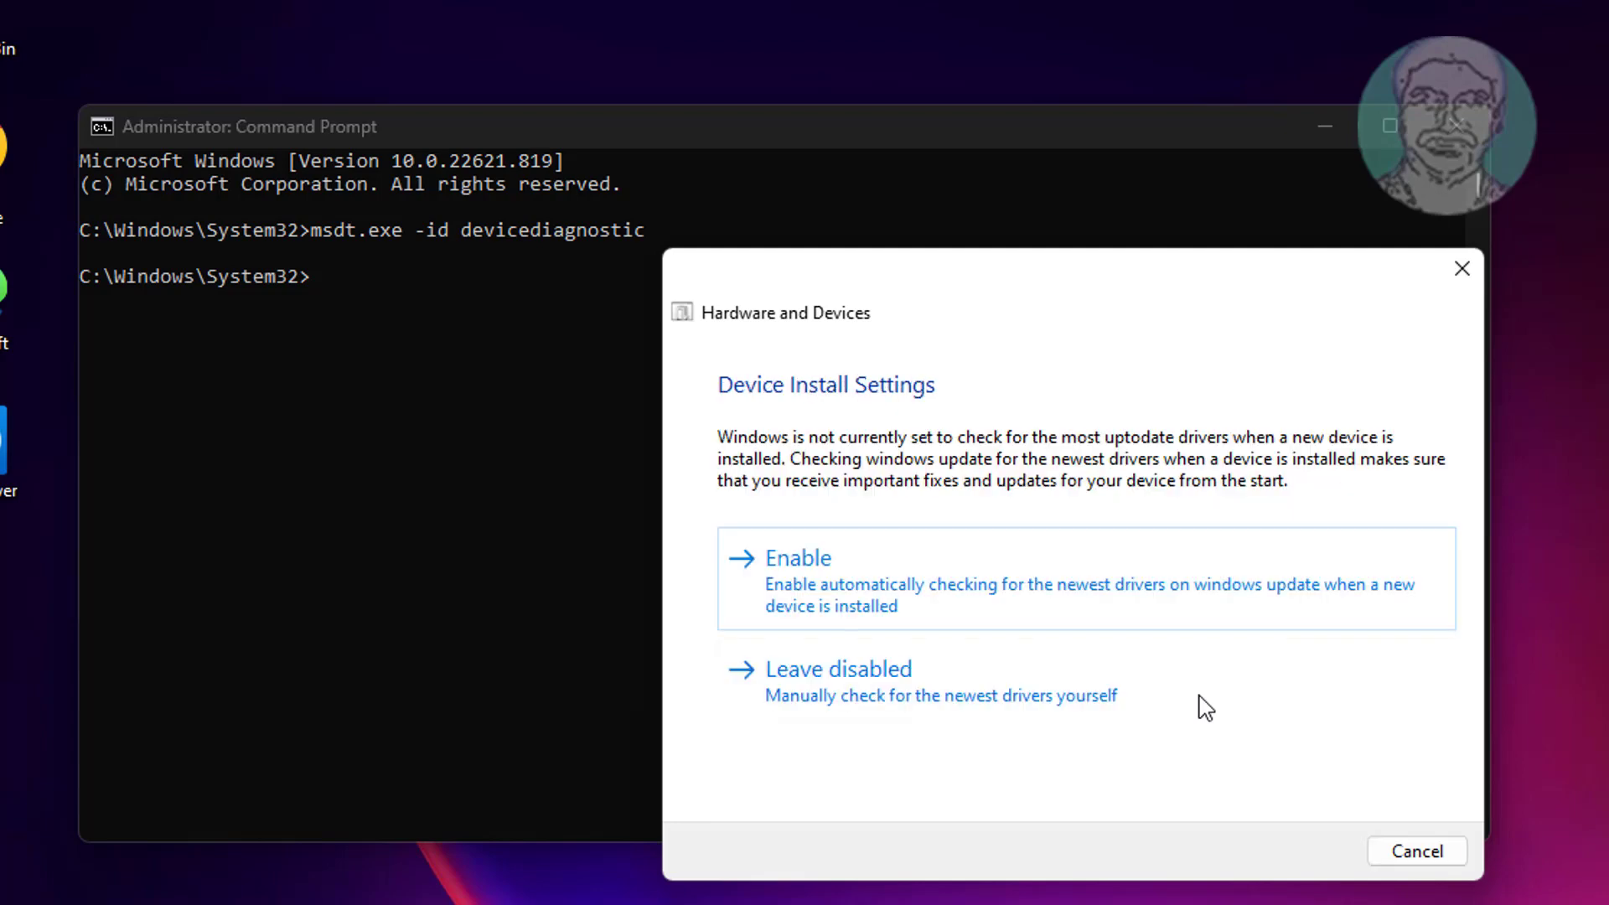
click(856, 615)
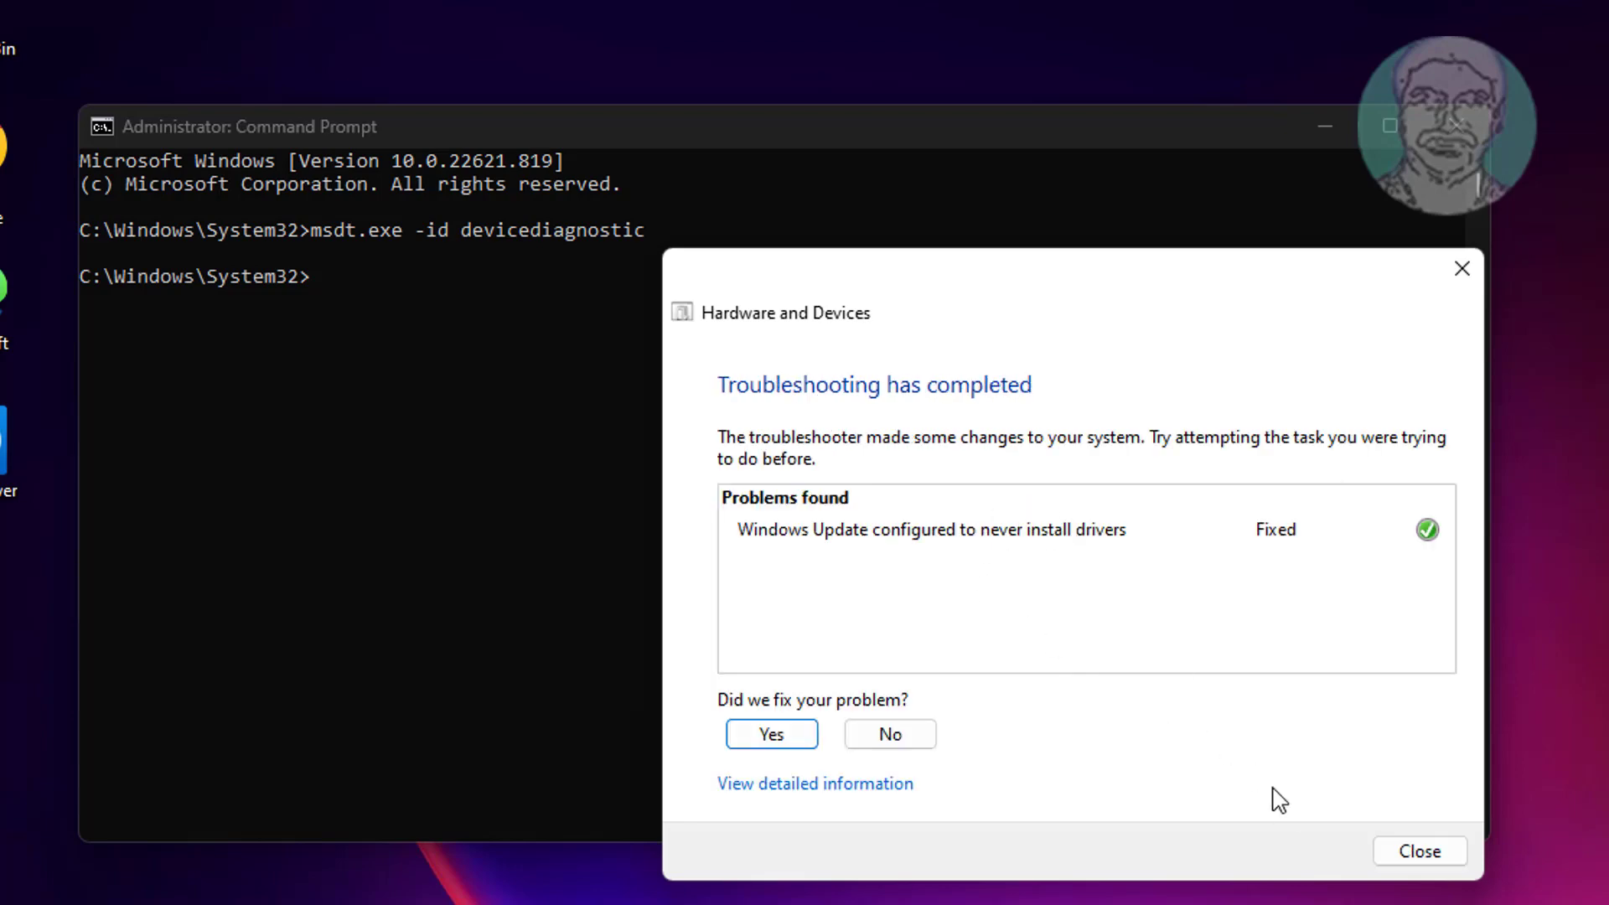
click(1422, 851)
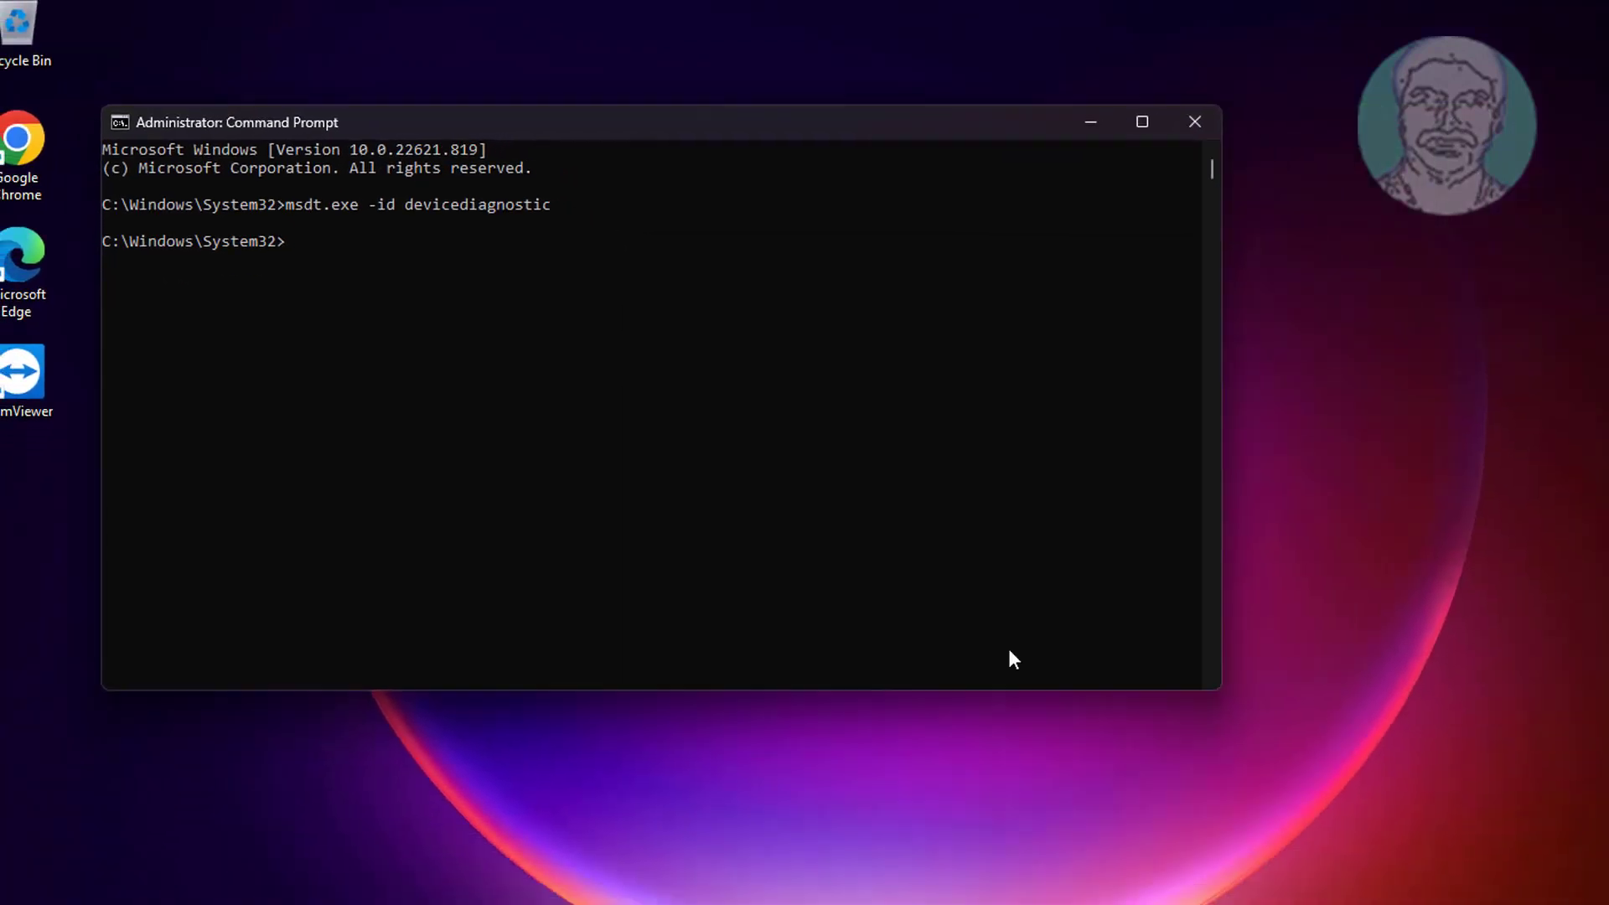
text(exit)
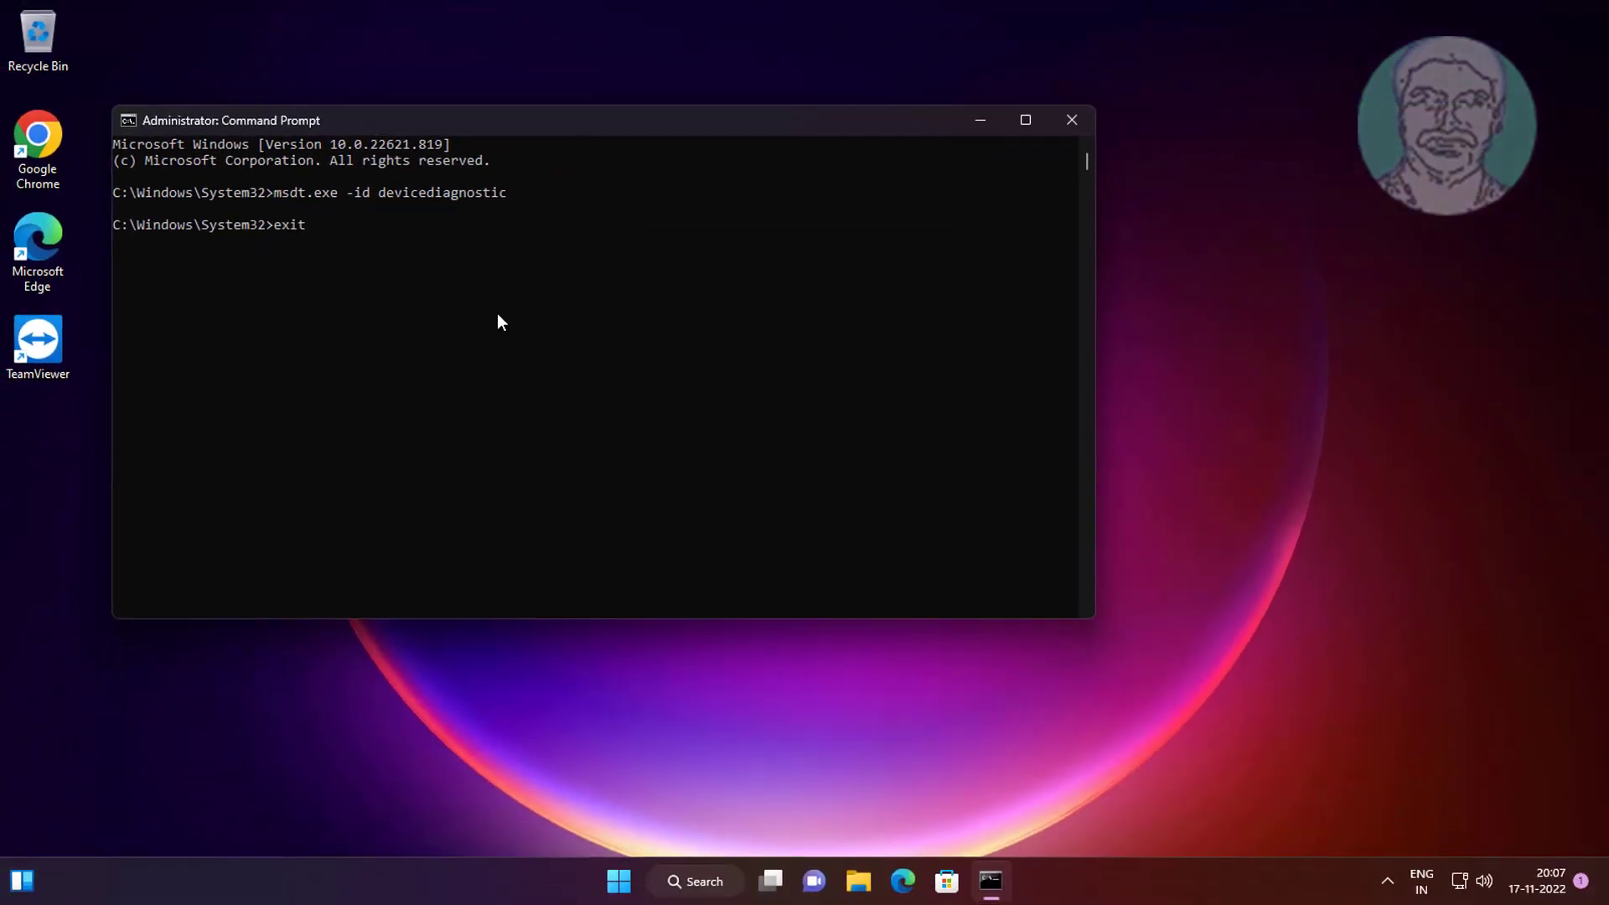
key(Return)
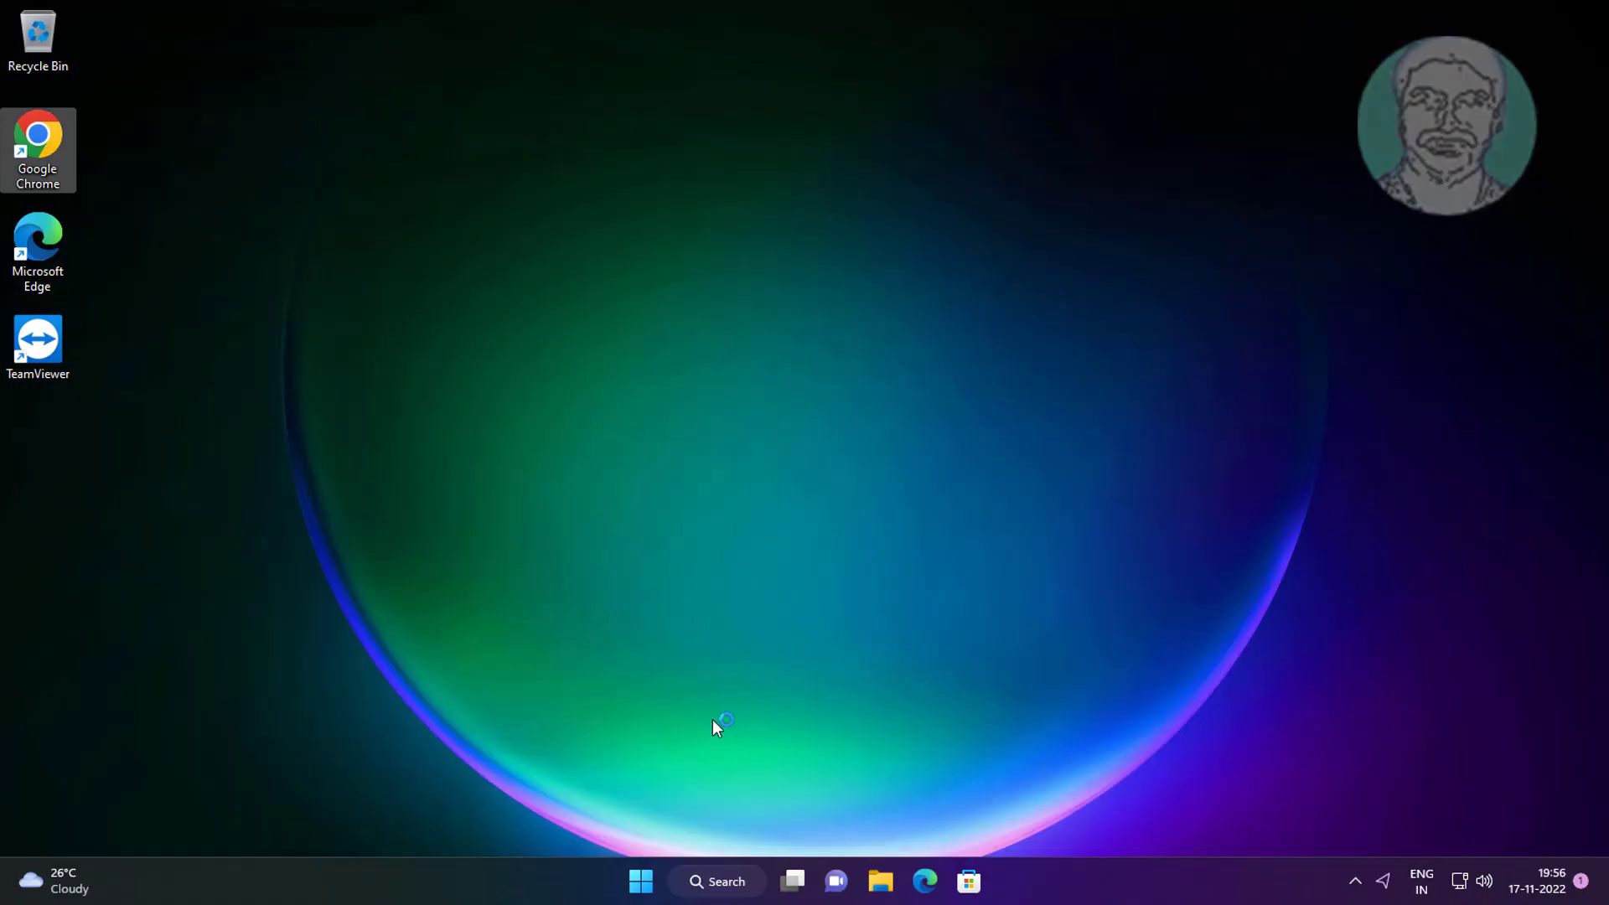
Step: Check Windows Update > Advanced options > Optional updates, finding none, then close Settings
click(651, 885)
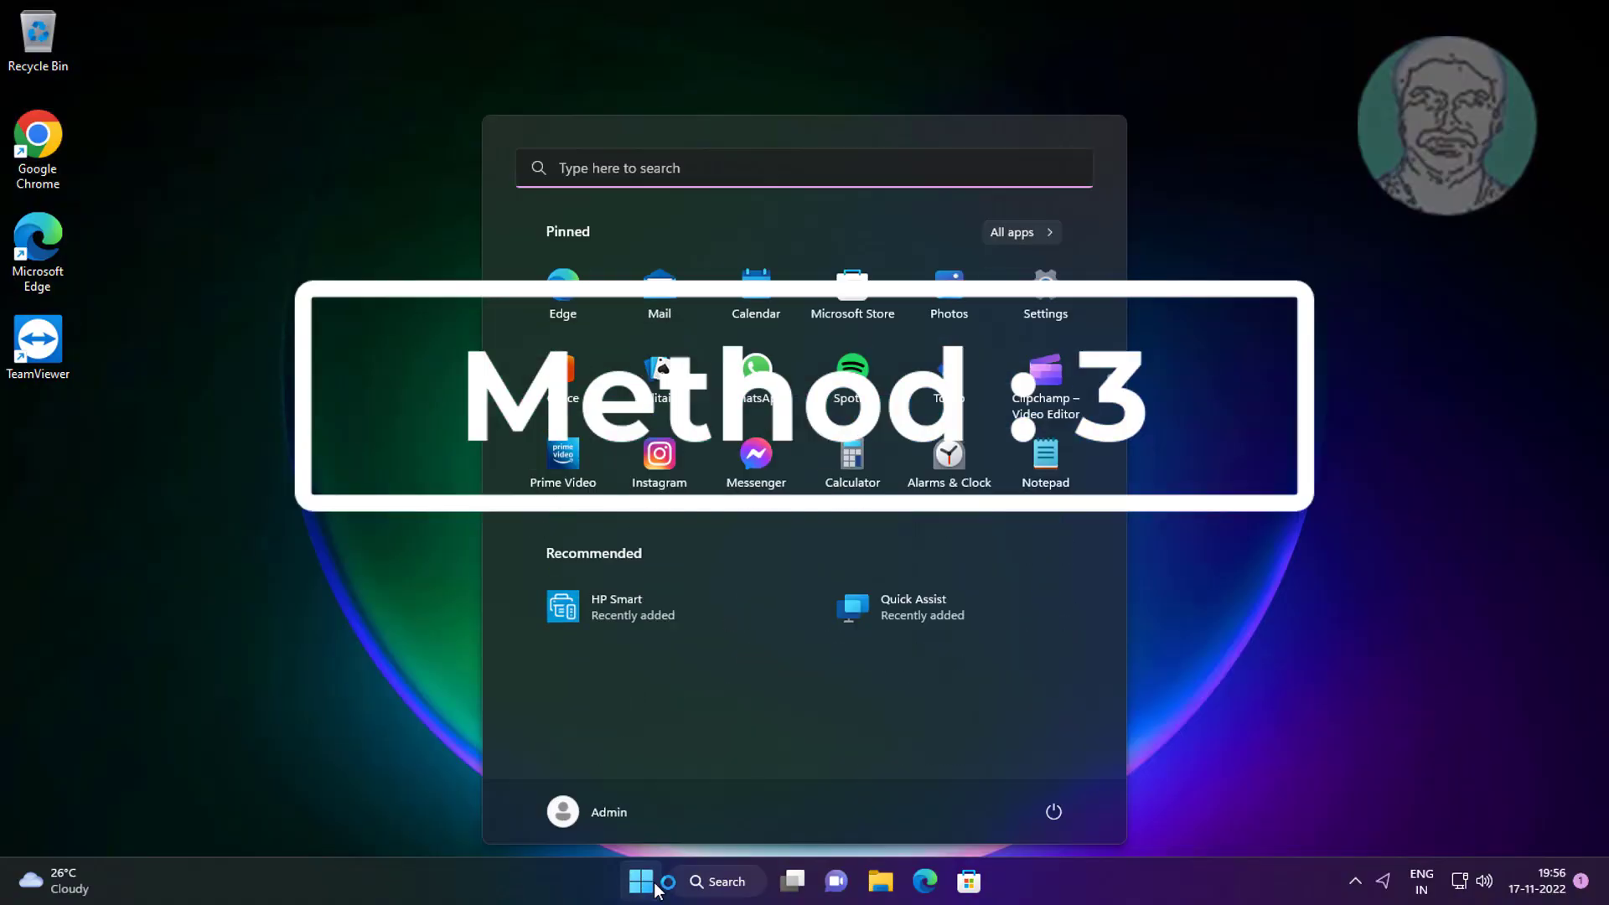
click(1039, 281)
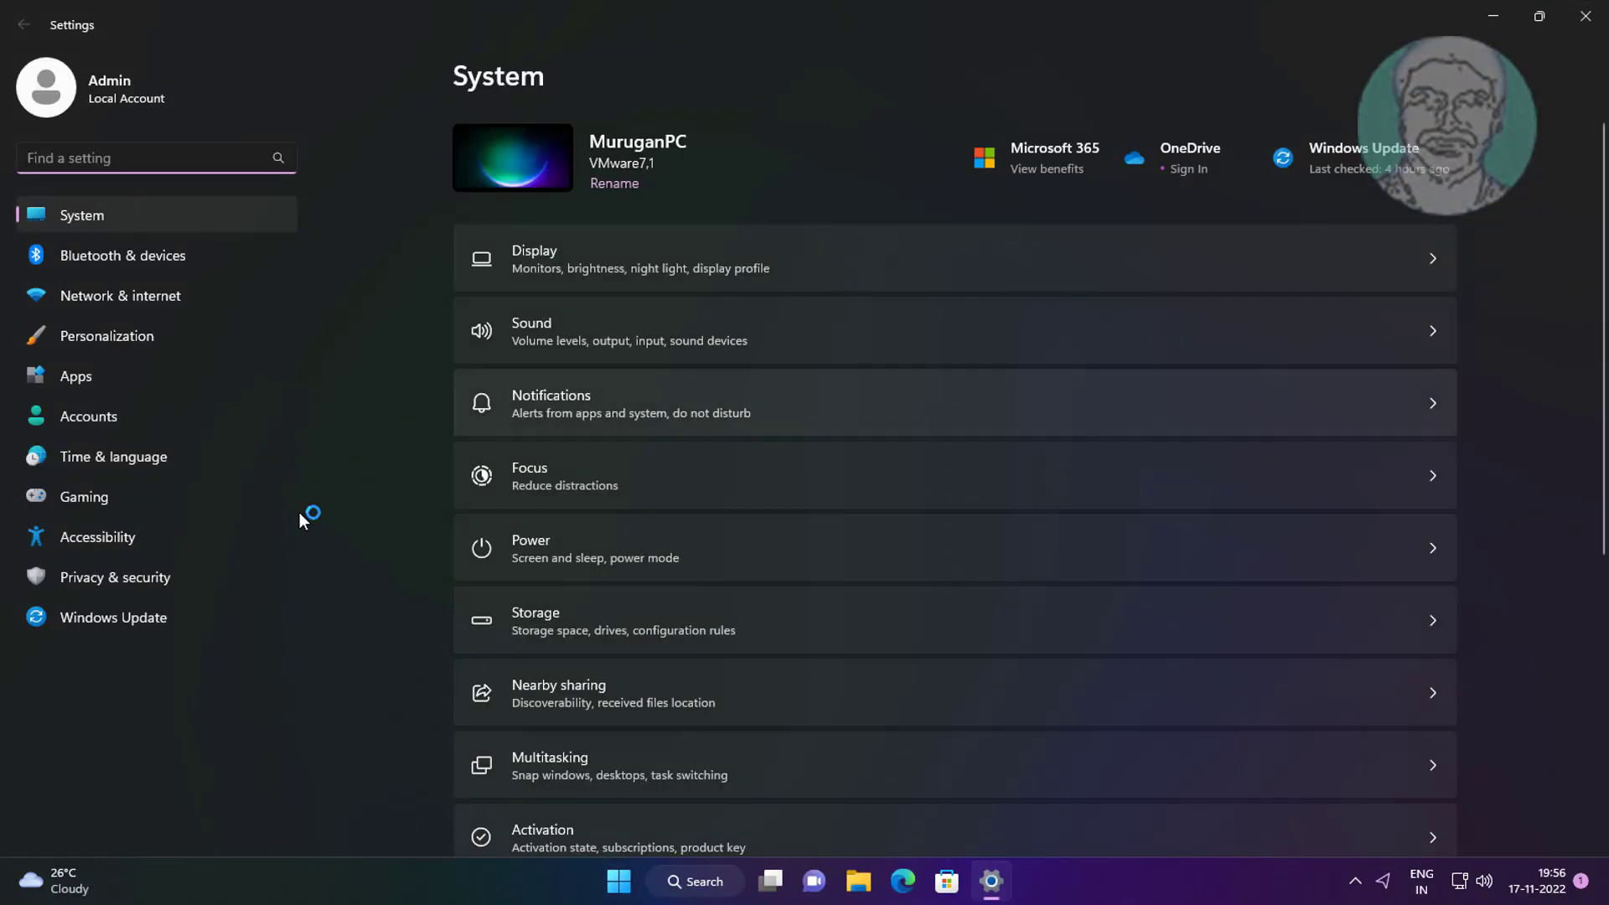
click(138, 618)
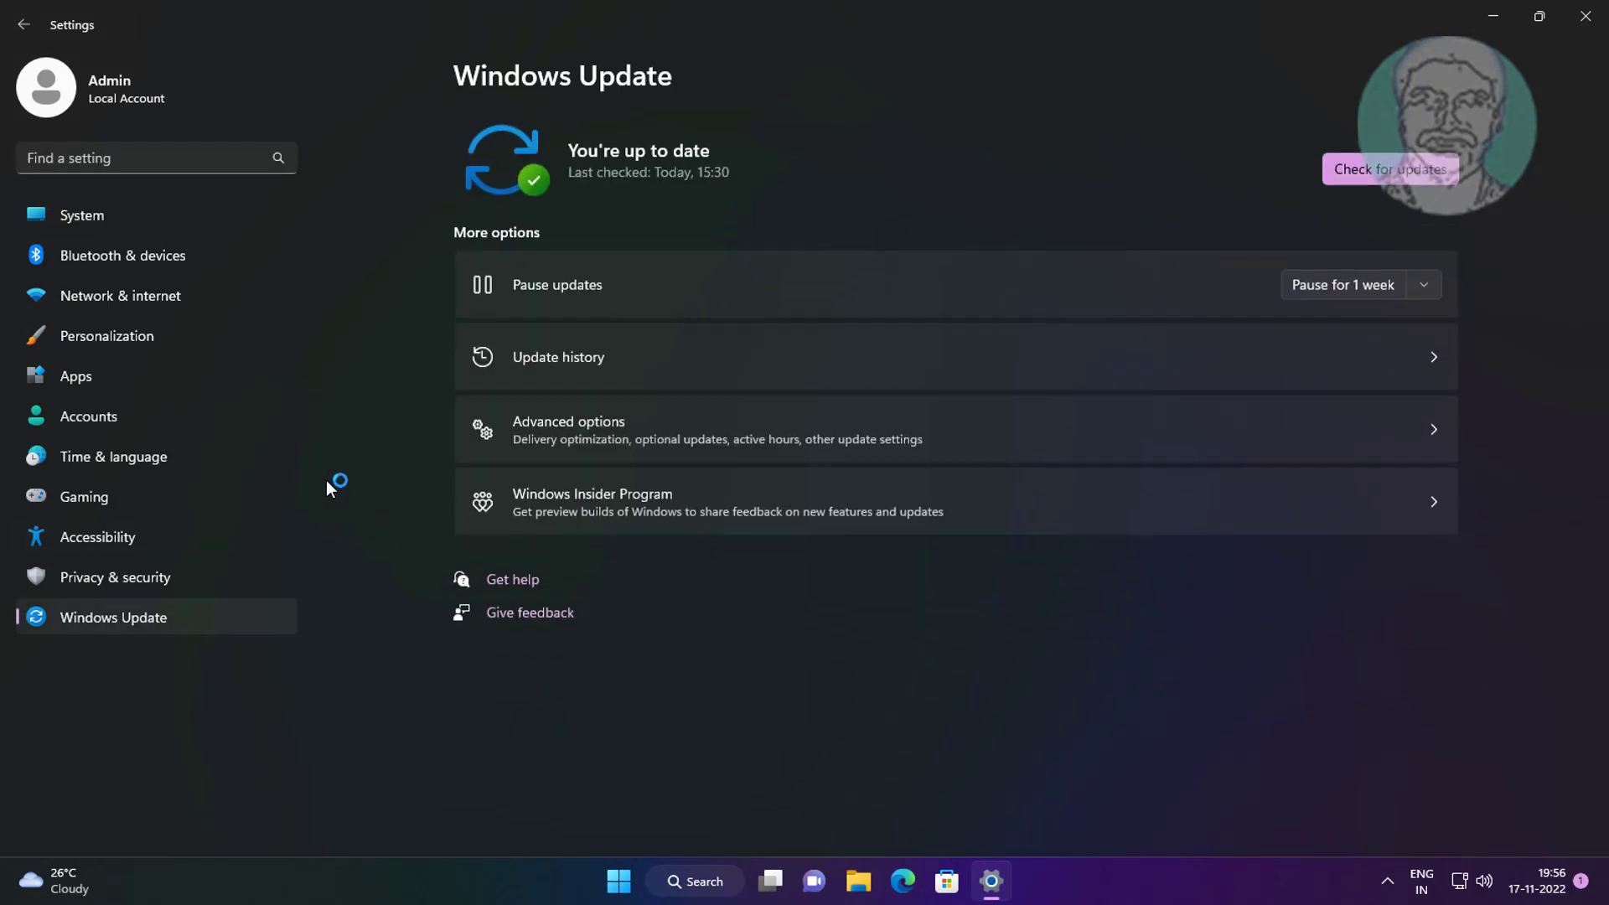
click(771, 434)
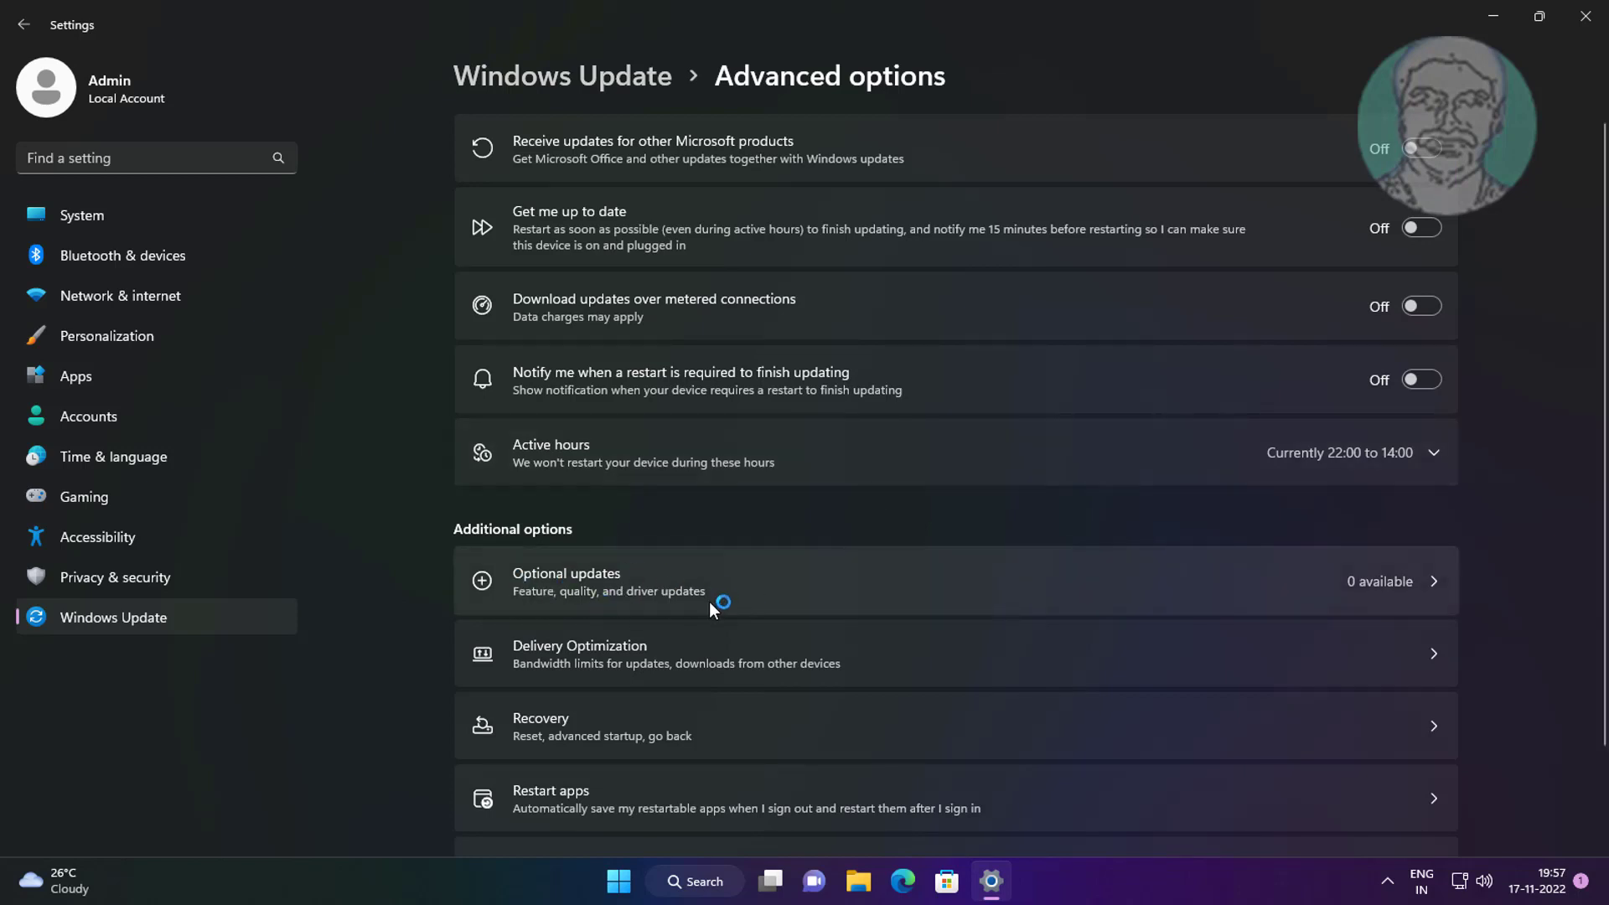
click(652, 591)
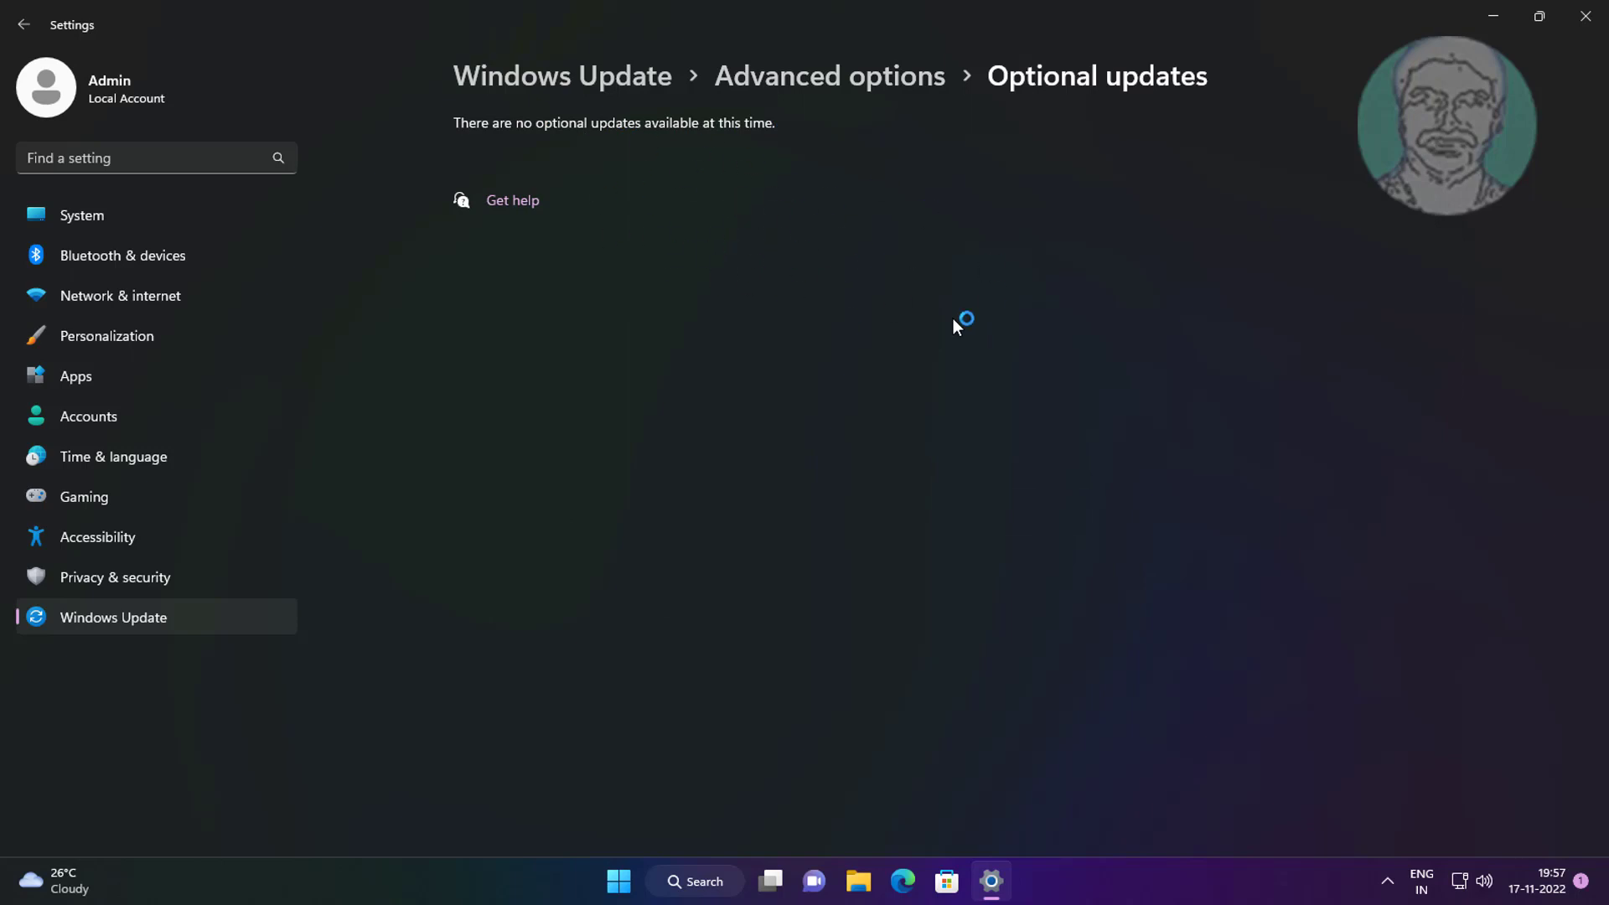
click(1584, 16)
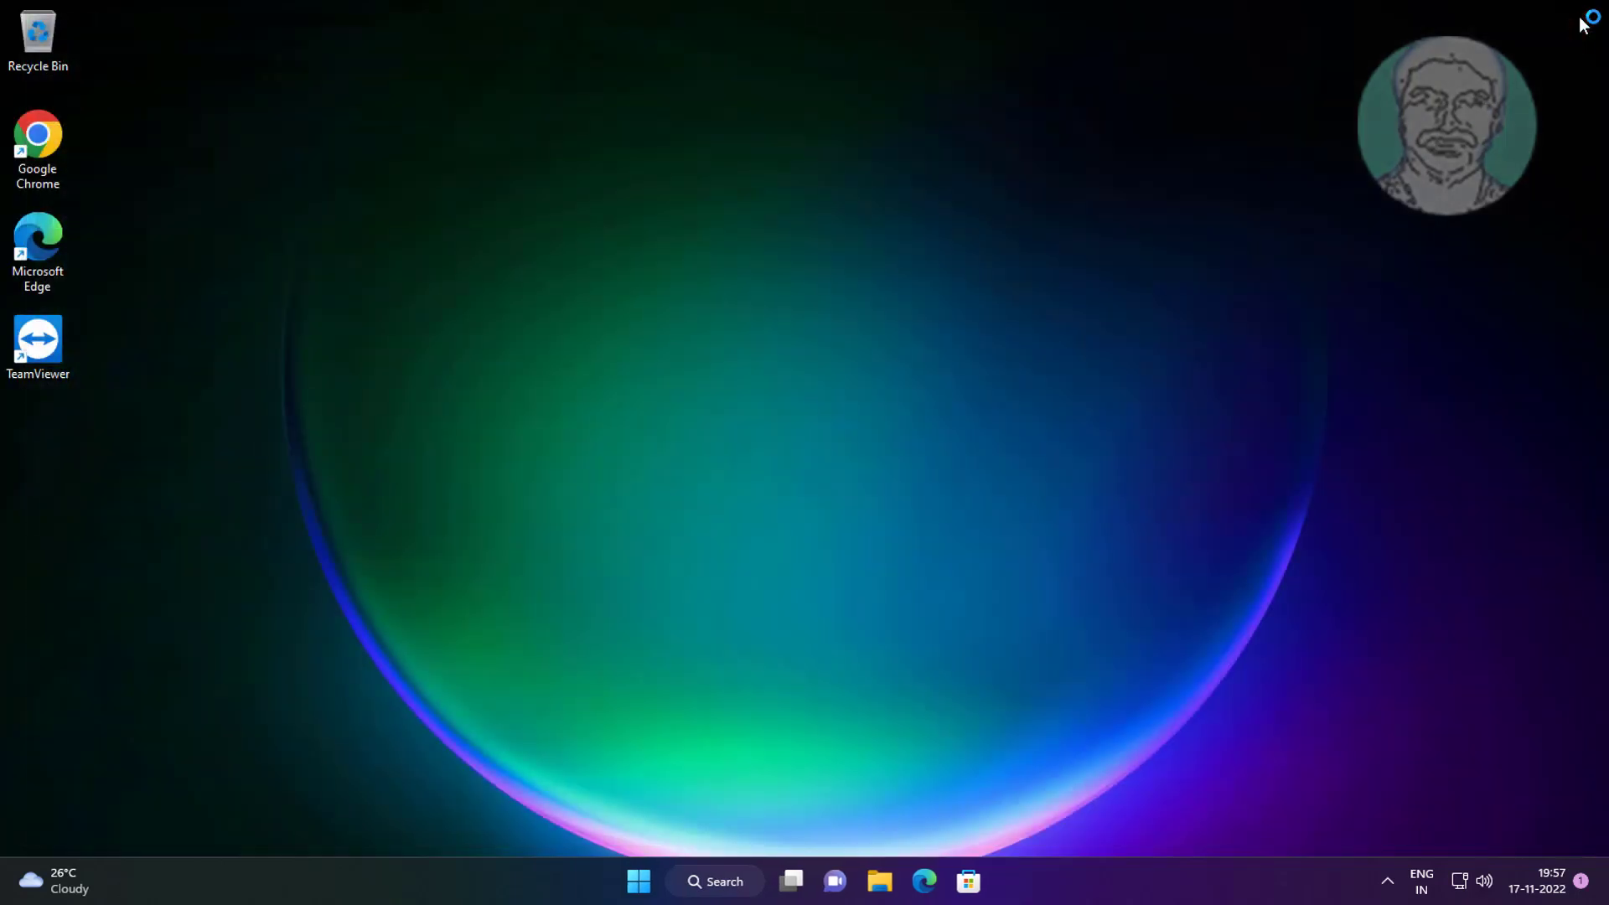
Step: Open Settings to Privacy & security > Windows Security
click(675, 624)
click(642, 882)
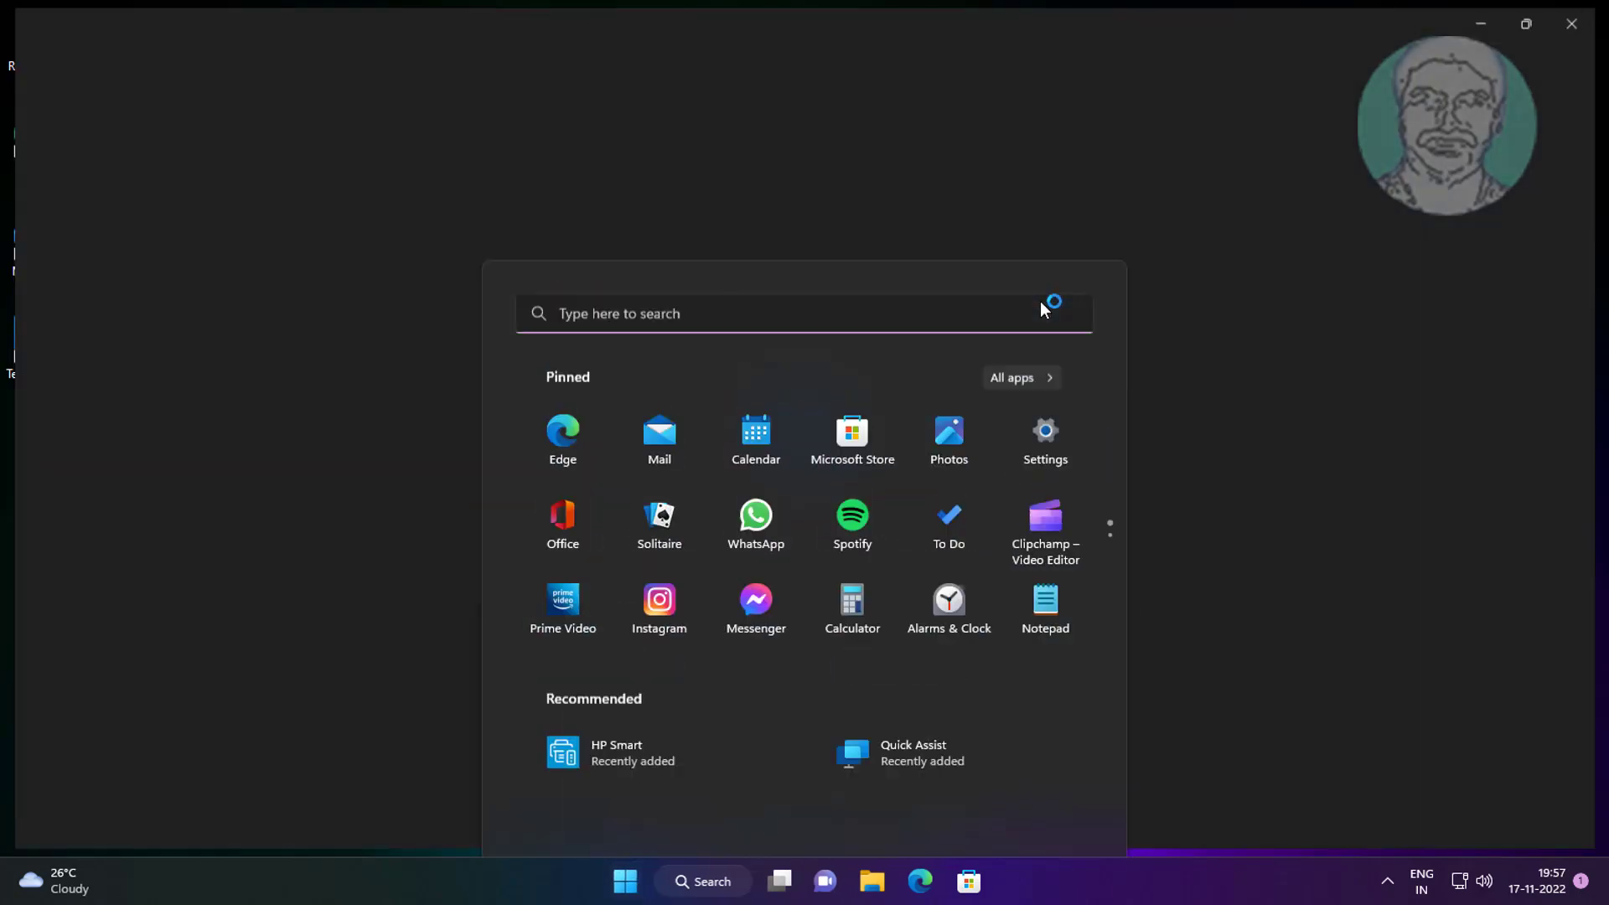
click(1041, 301)
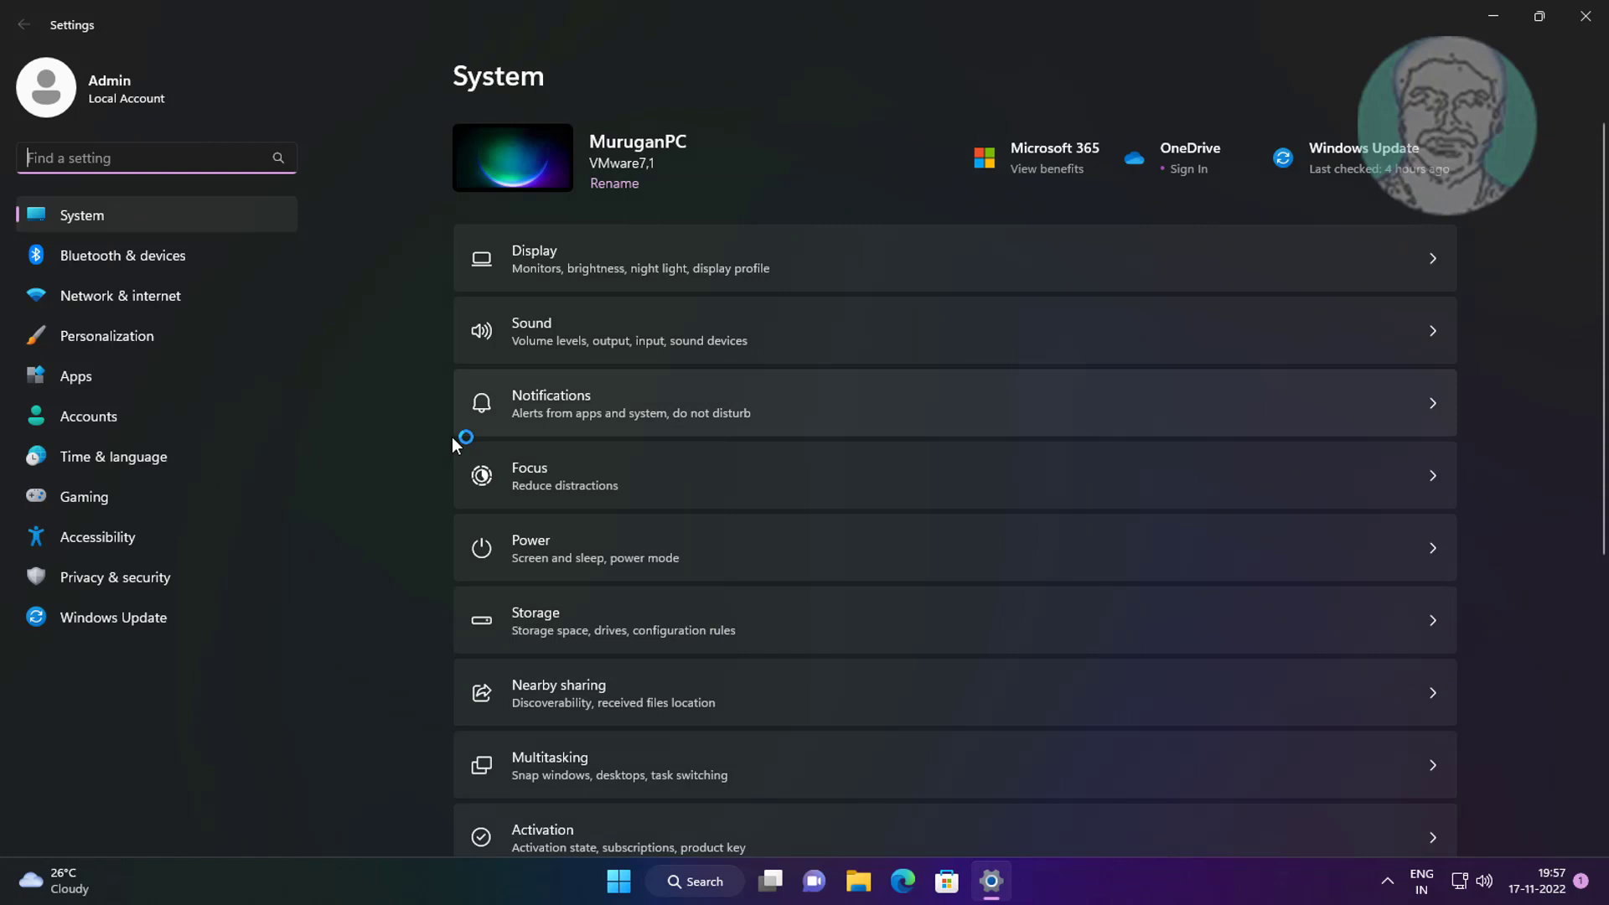
click(94, 591)
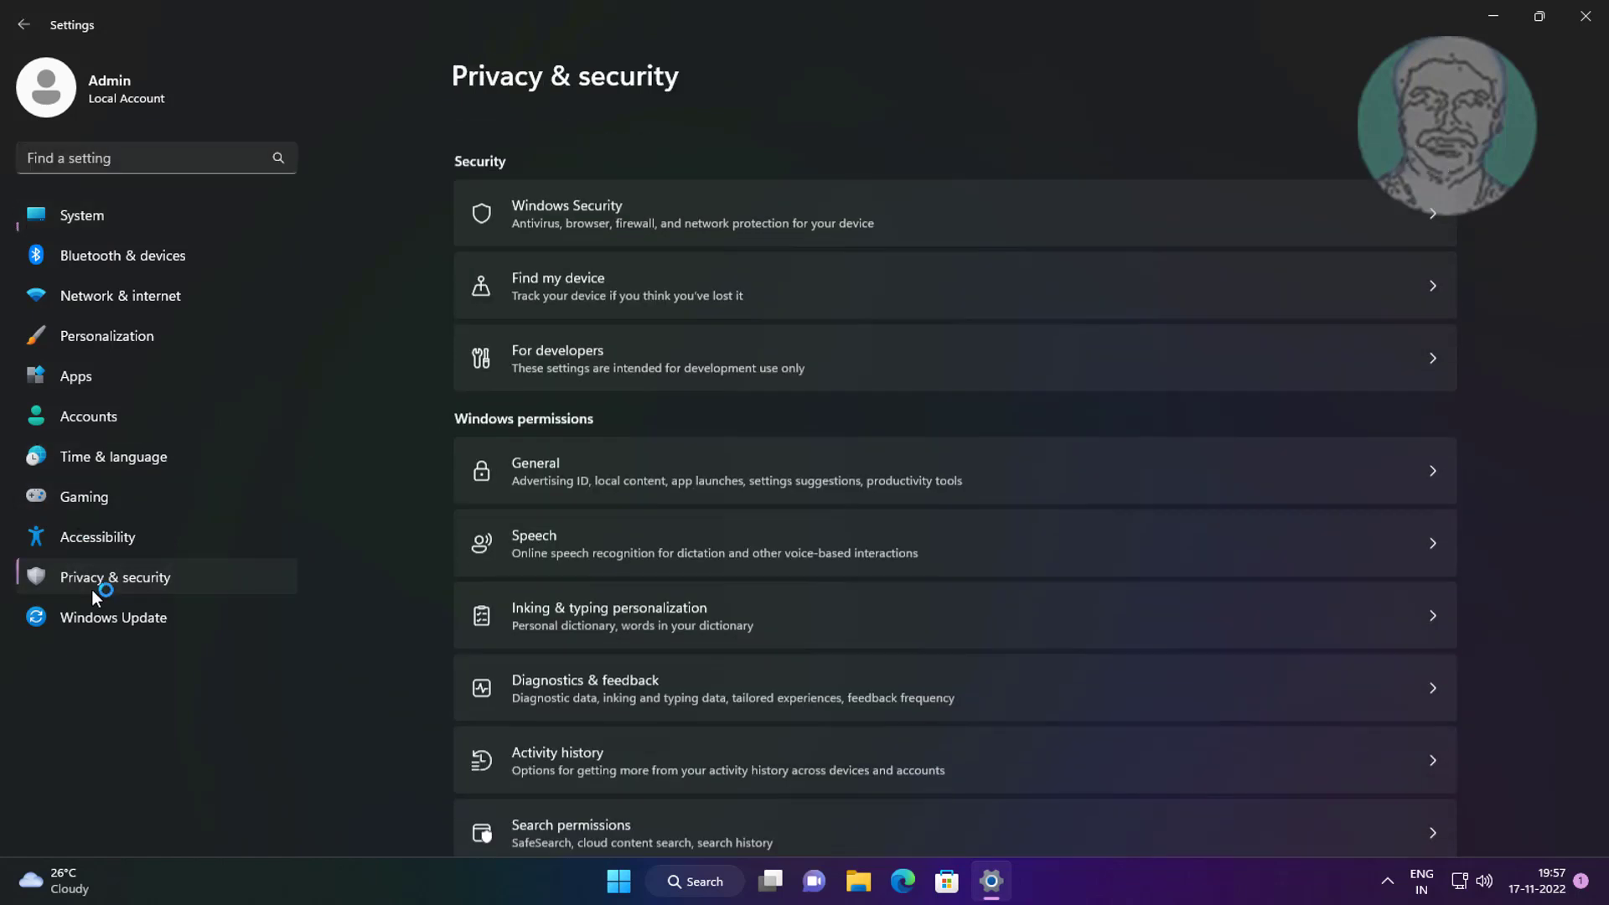
click(662, 184)
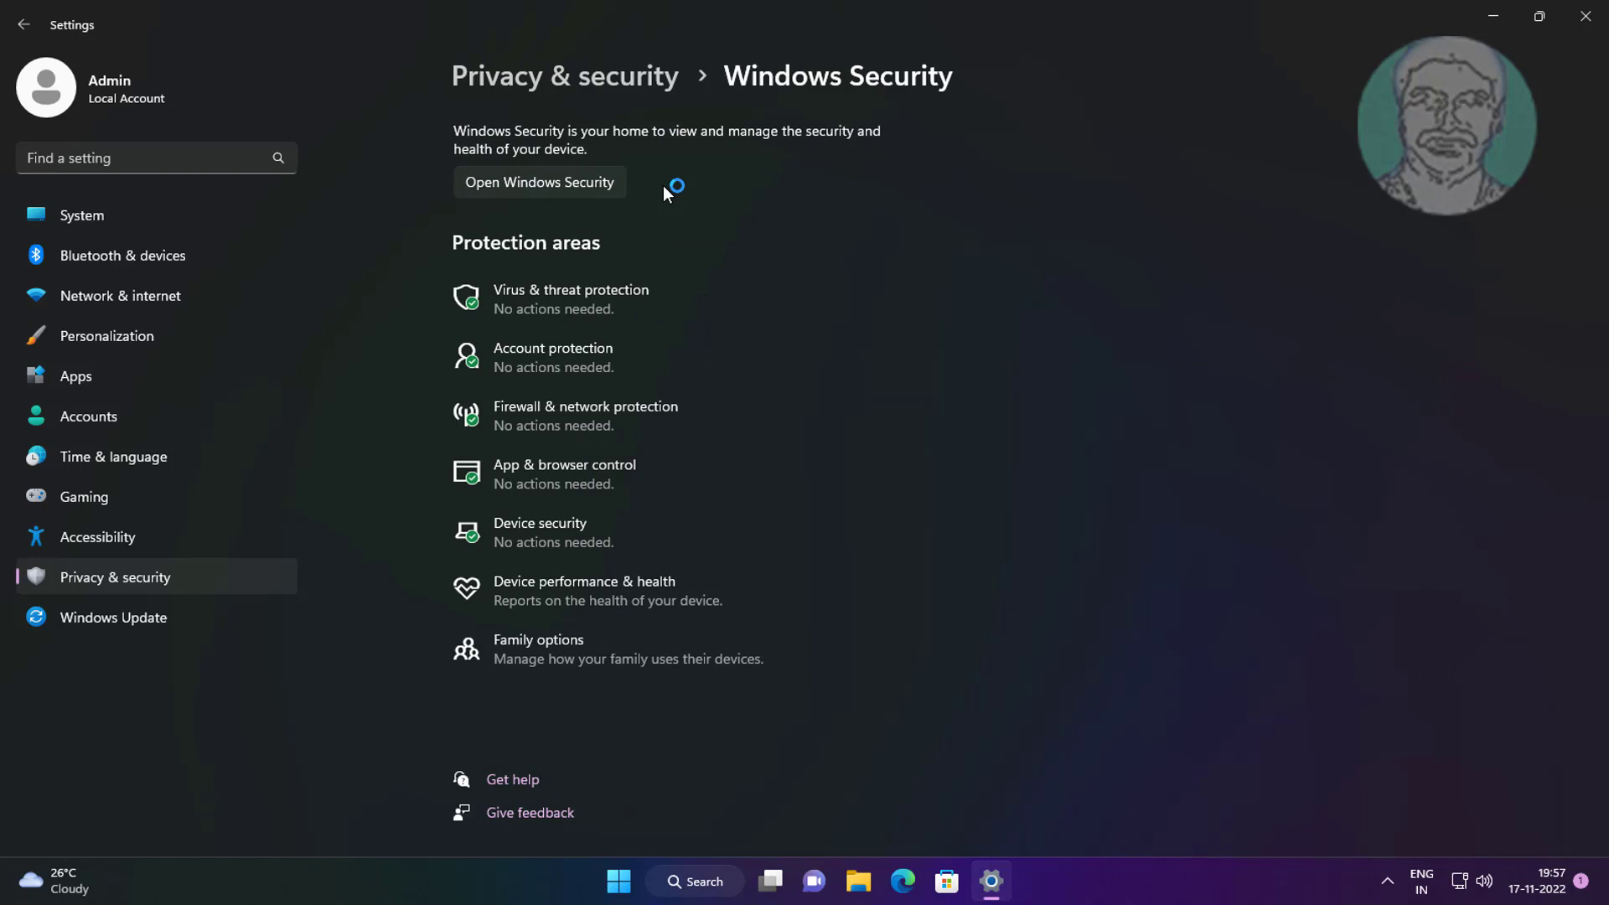
Step: Turn off Memory integrity under Device security > Core isolation, then close Windows Security
click(566, 541)
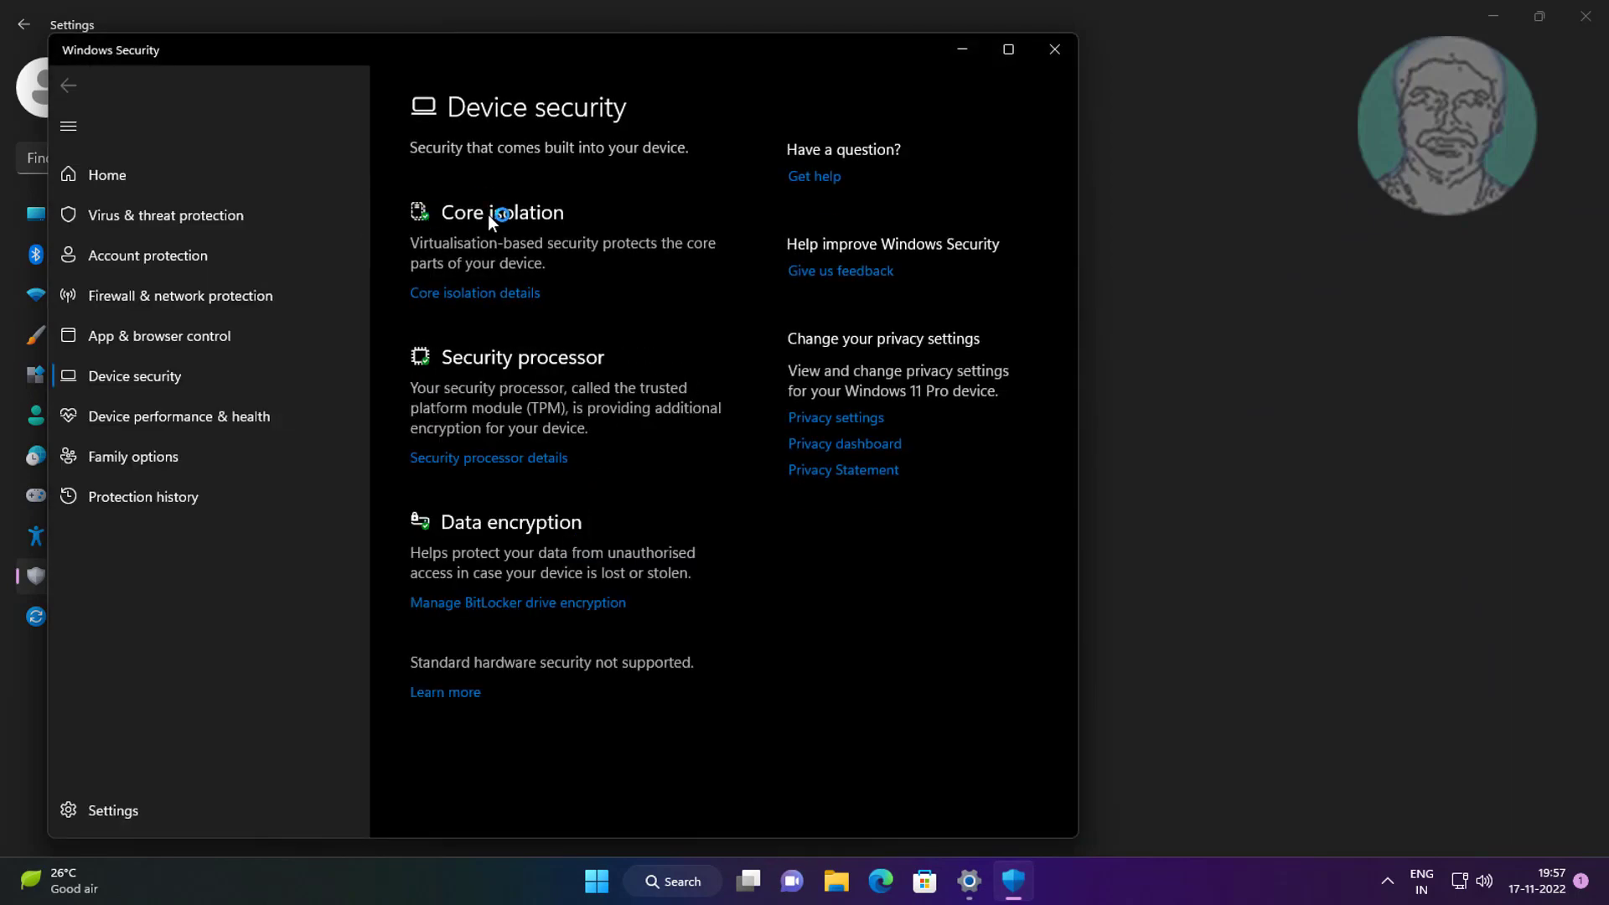
click(503, 293)
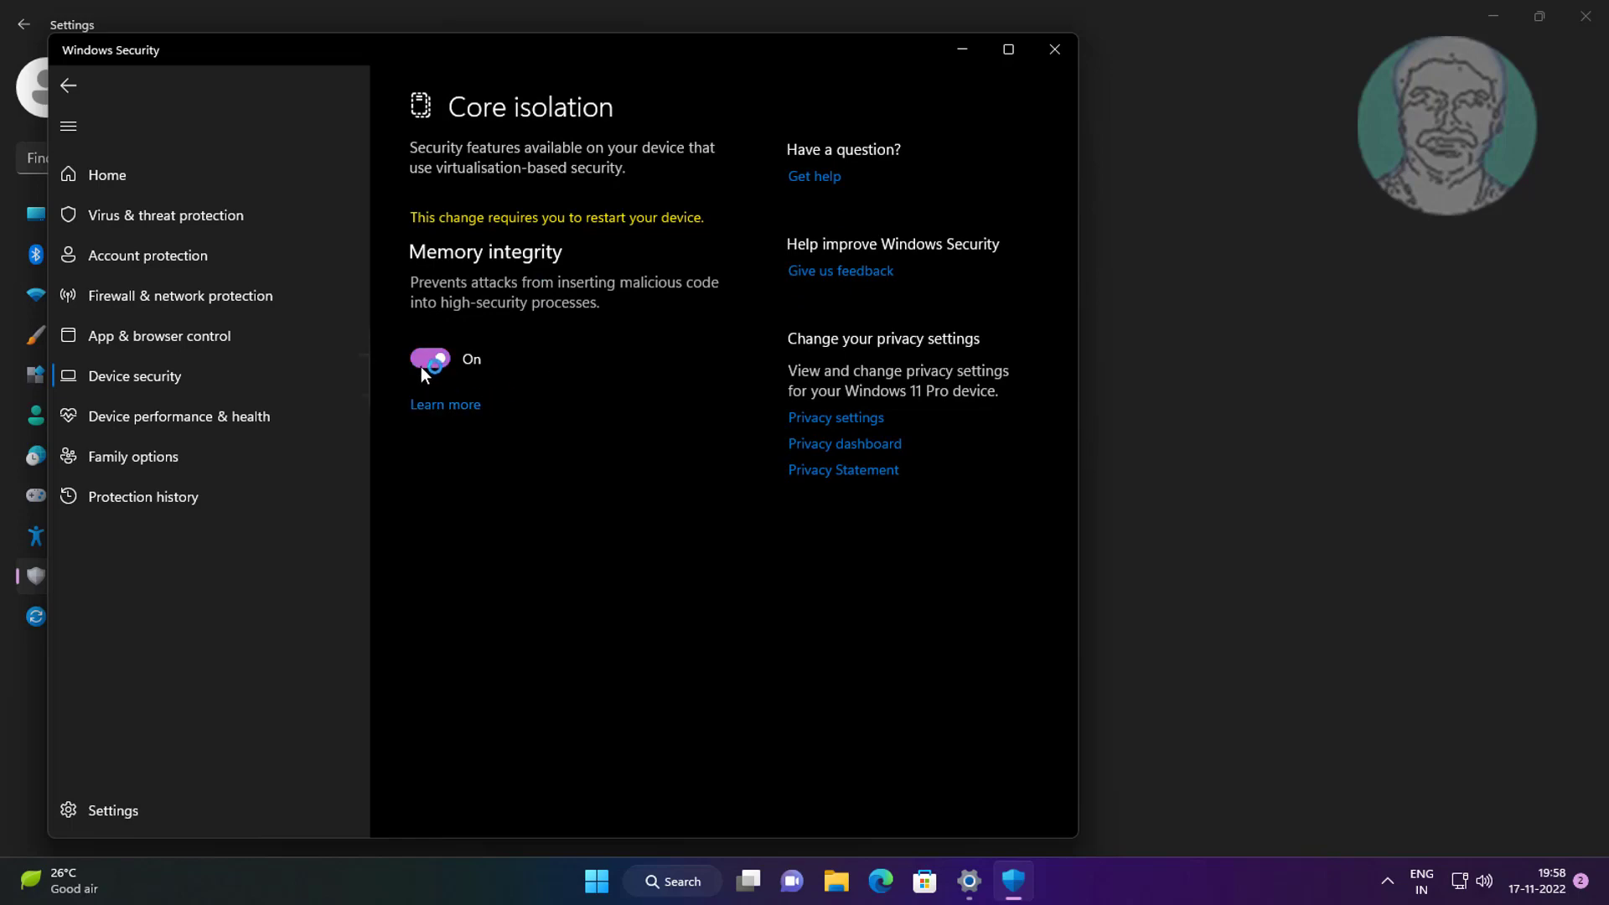
click(421, 365)
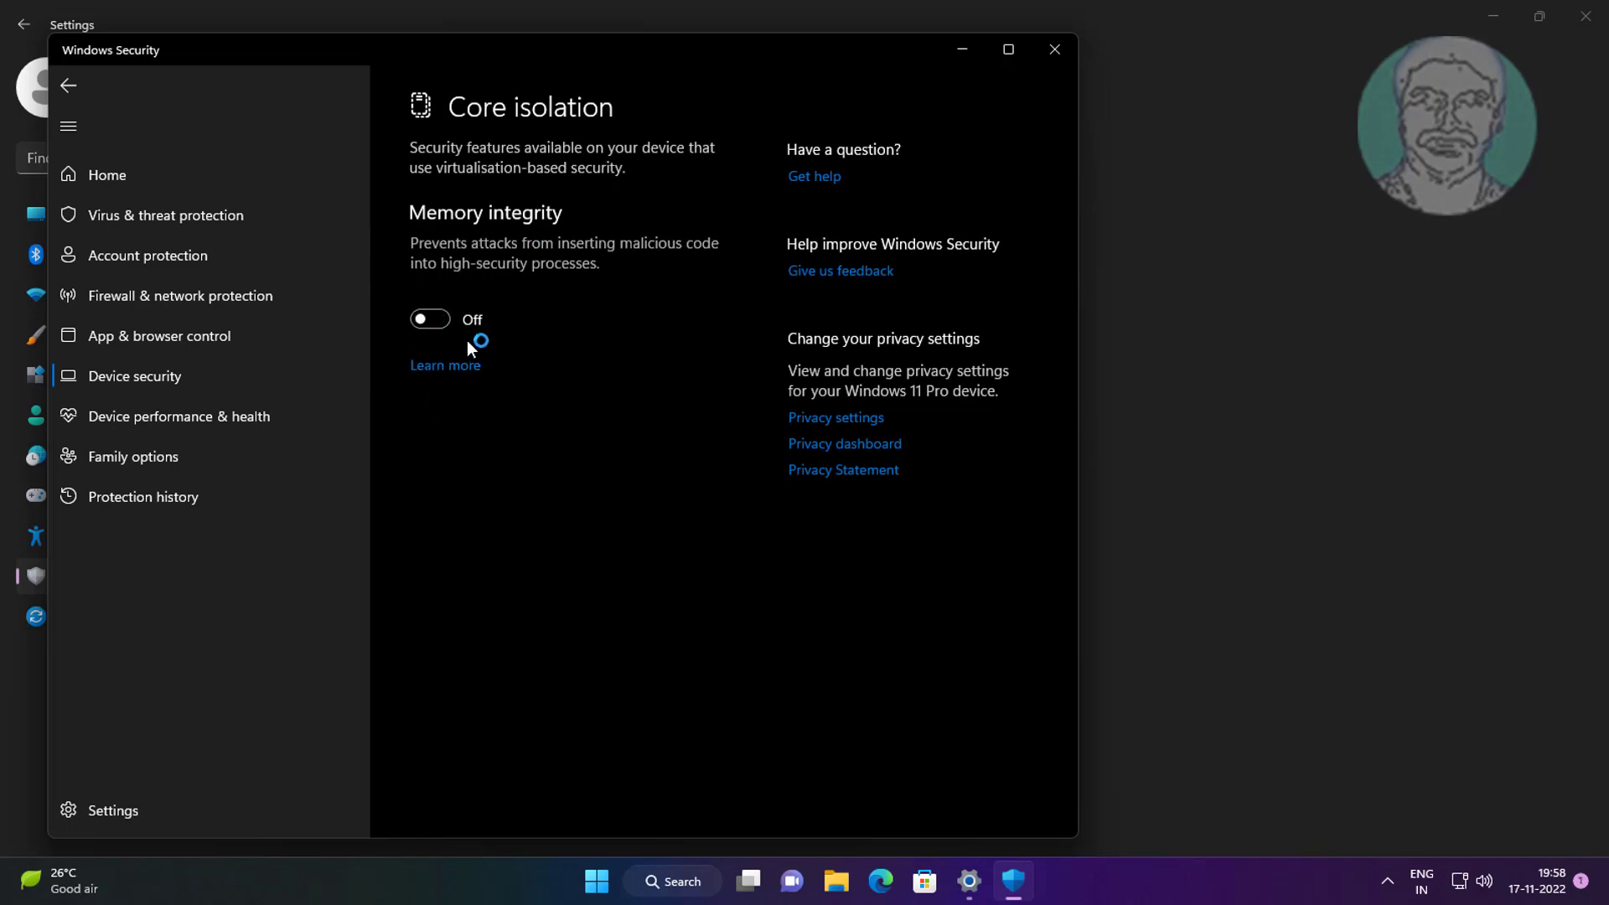
click(1056, 51)
Step: Close Settings and reopen the Start menu
click(1586, 25)
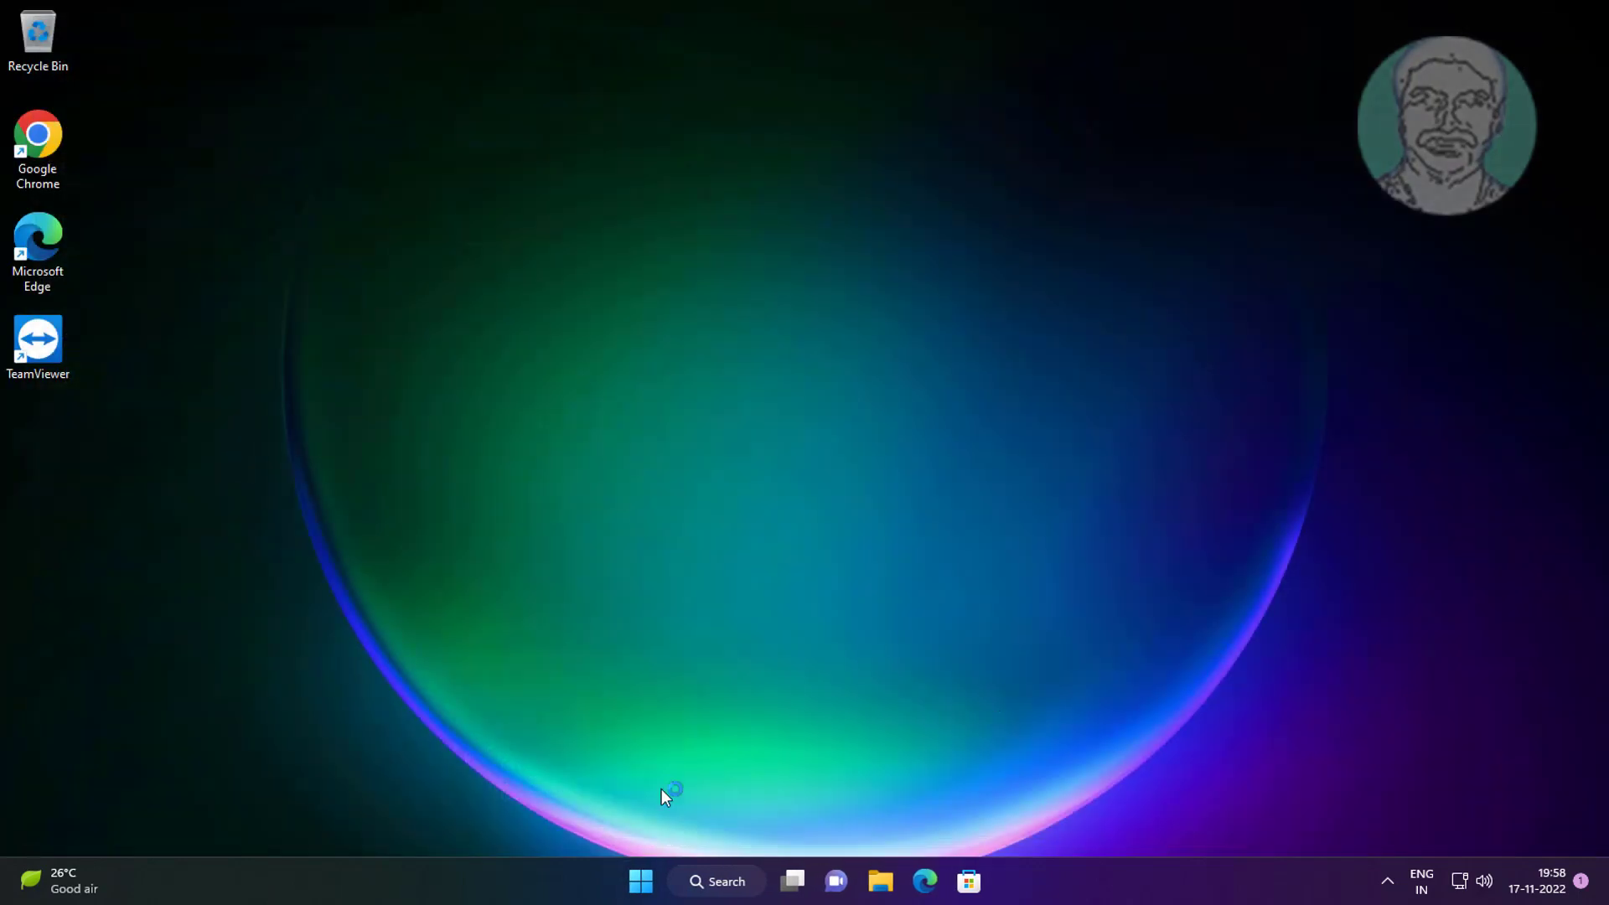
click(639, 881)
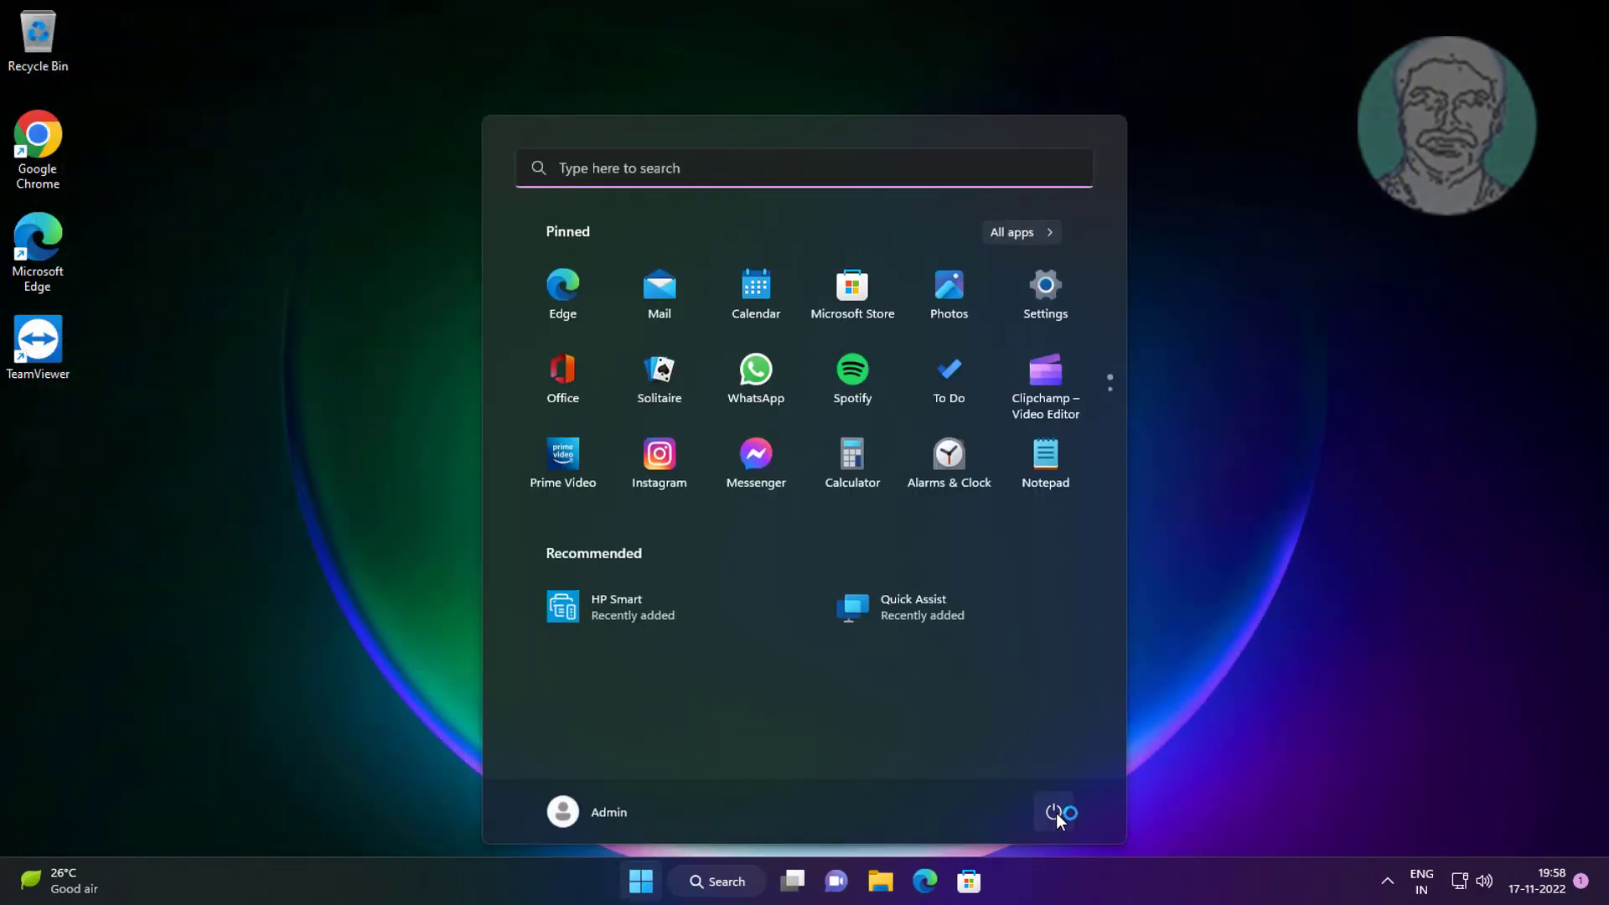